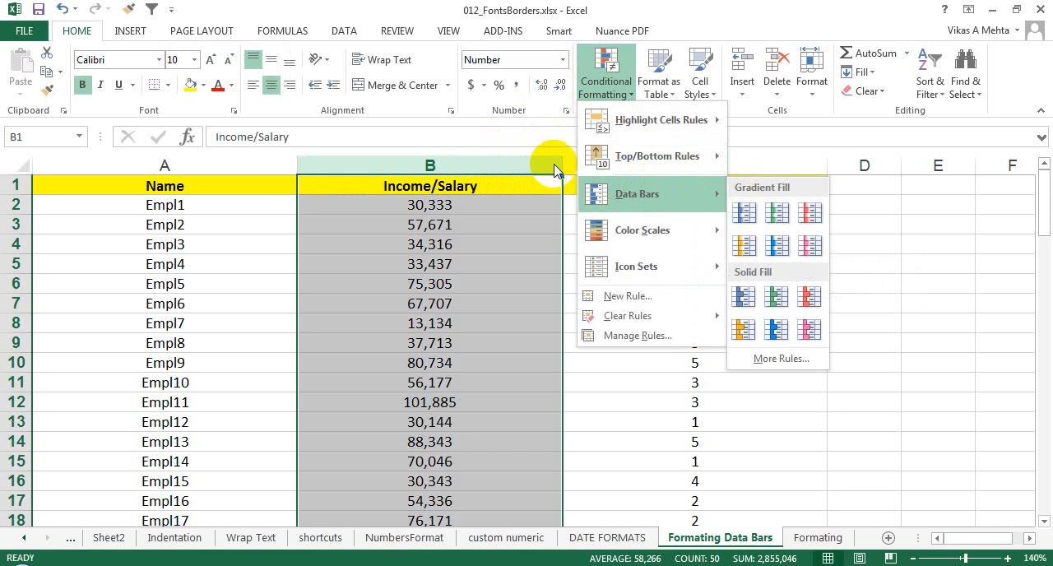
Narrow the Income/Salary column to just fit its header and right-align its contents
left_click(563, 170)
left_click_drag(562, 170, 476, 169)
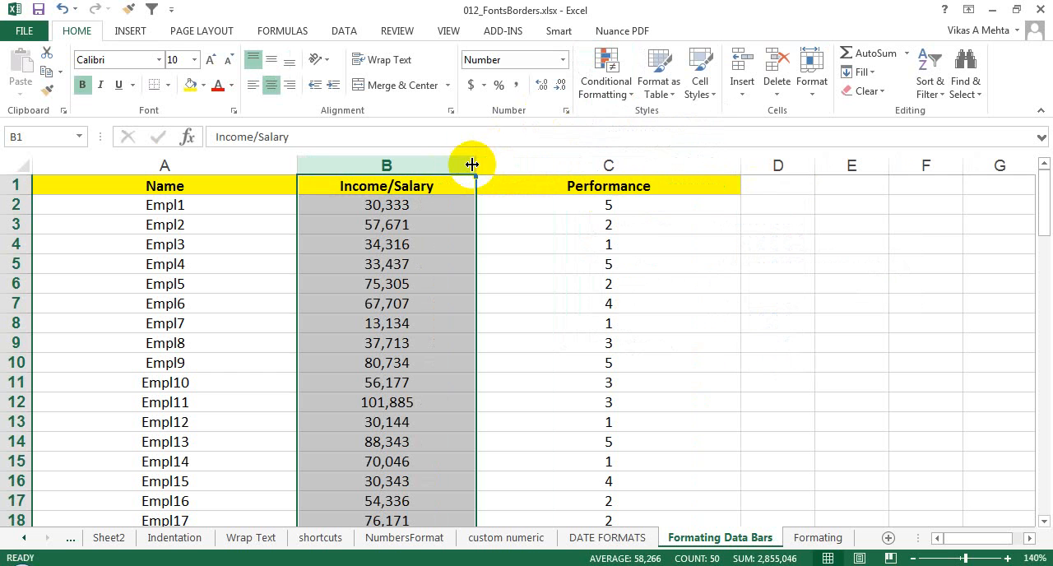
left_click(612, 94)
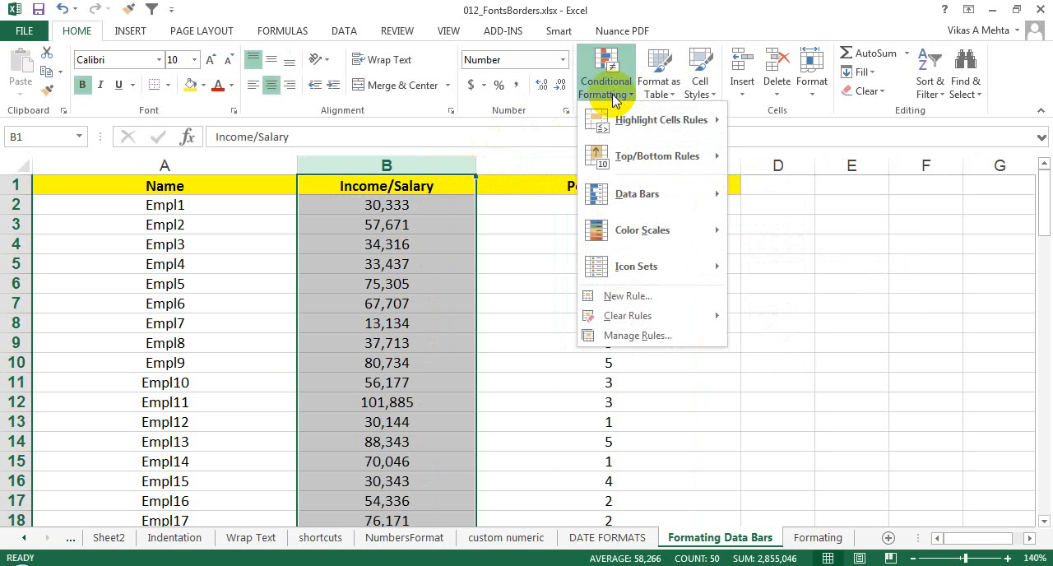
left_click(290, 84)
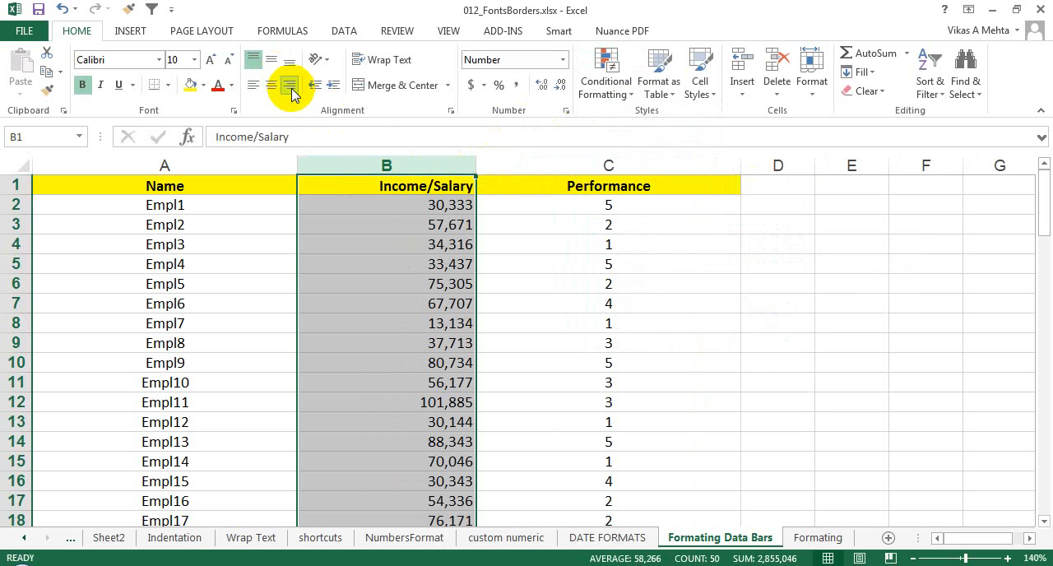
left_click(606, 86)
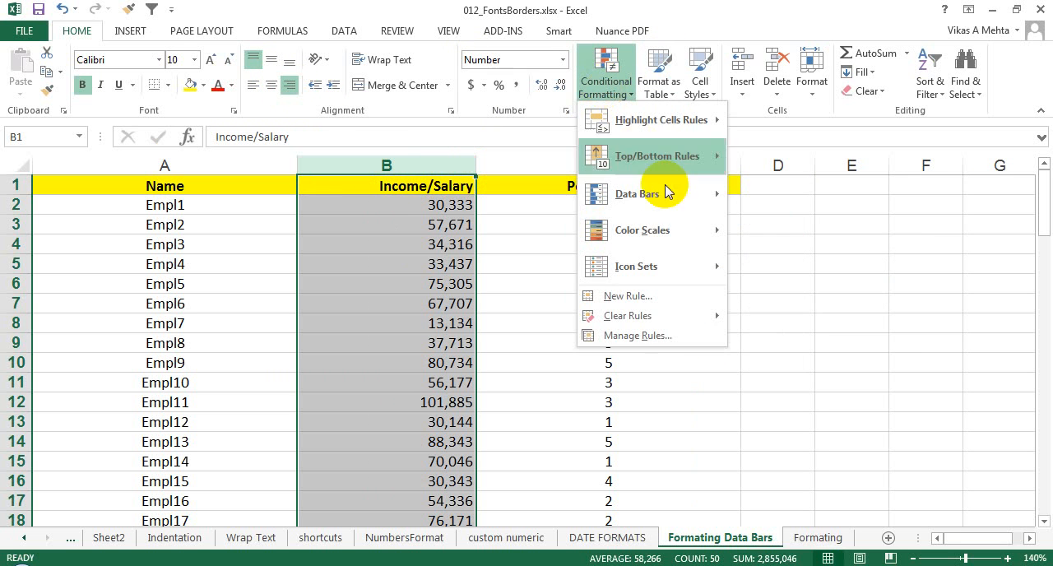
mouse_move(665, 198)
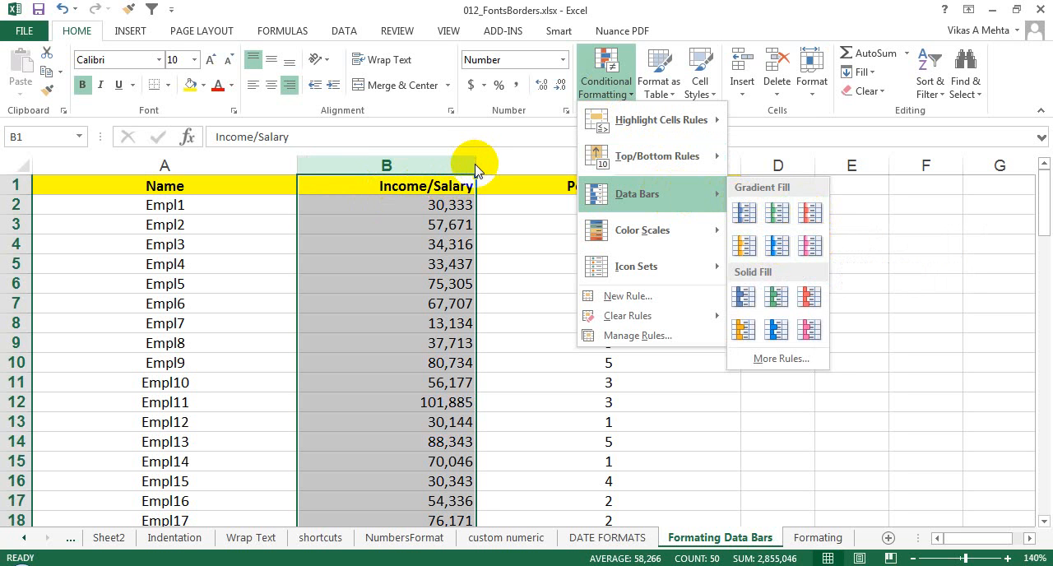
left_click(473, 165)
left_click_drag(477, 164, 404, 165)
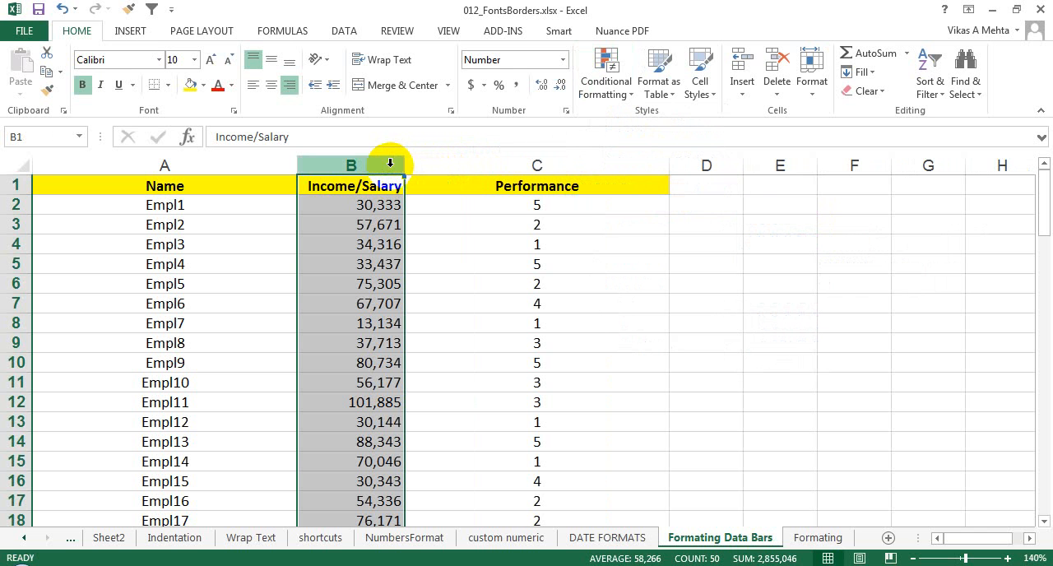
Apply orange gradient-fill data bars to the Income/Salary column
left_click(619, 79)
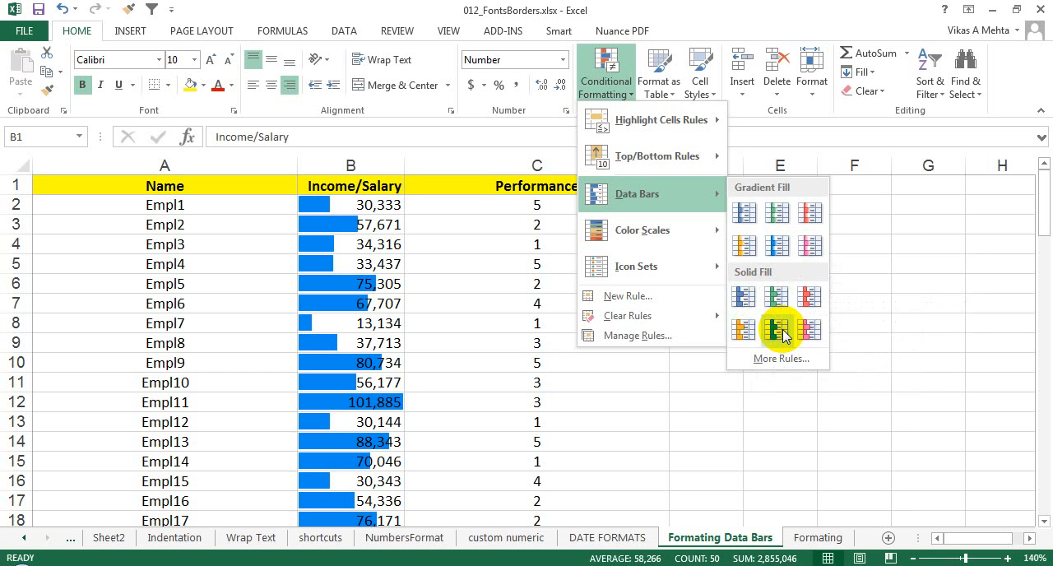
left_click(752, 245)
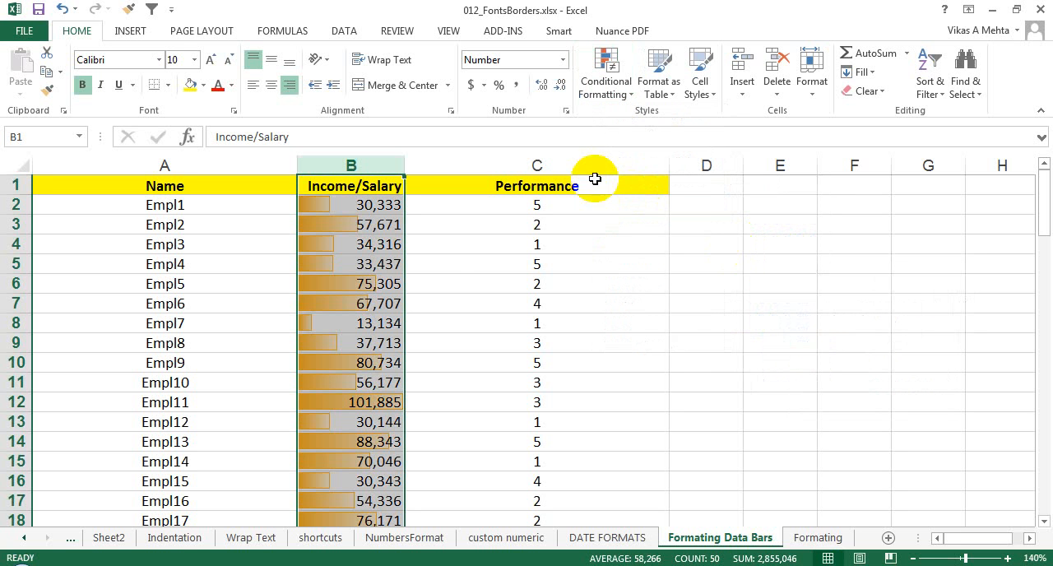
left_click(354, 224)
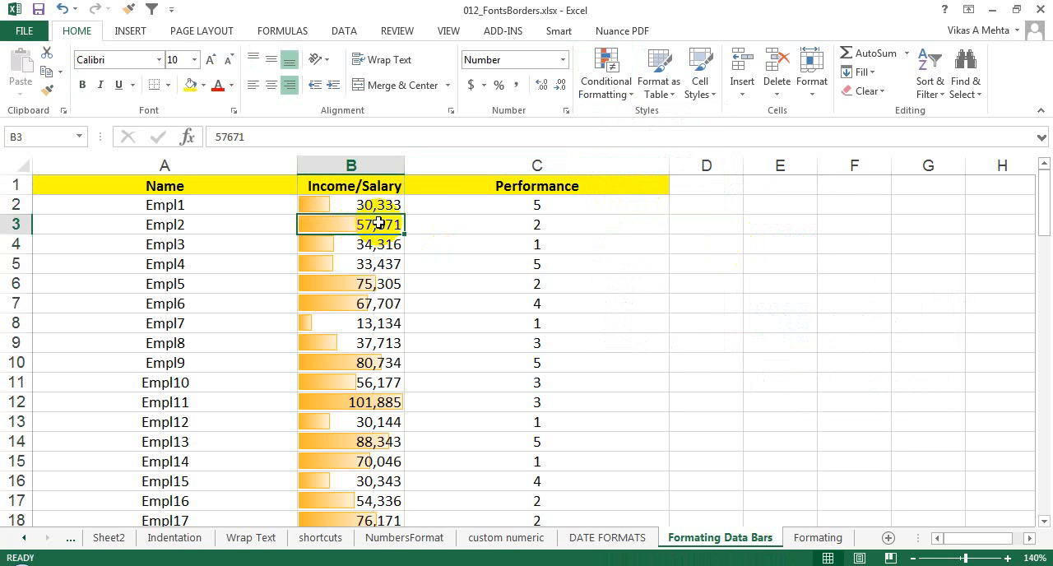
left_click(356, 402)
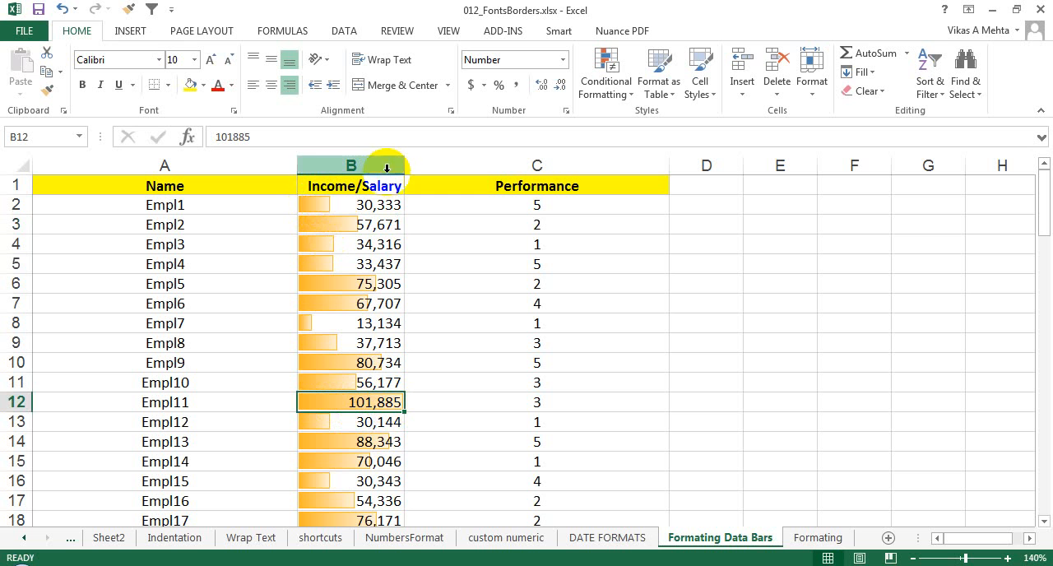
Add the Red - Yellow - Green Color Scale to the Income/Salary column on top of its data bars
left_click(616, 84)
left_click(374, 168)
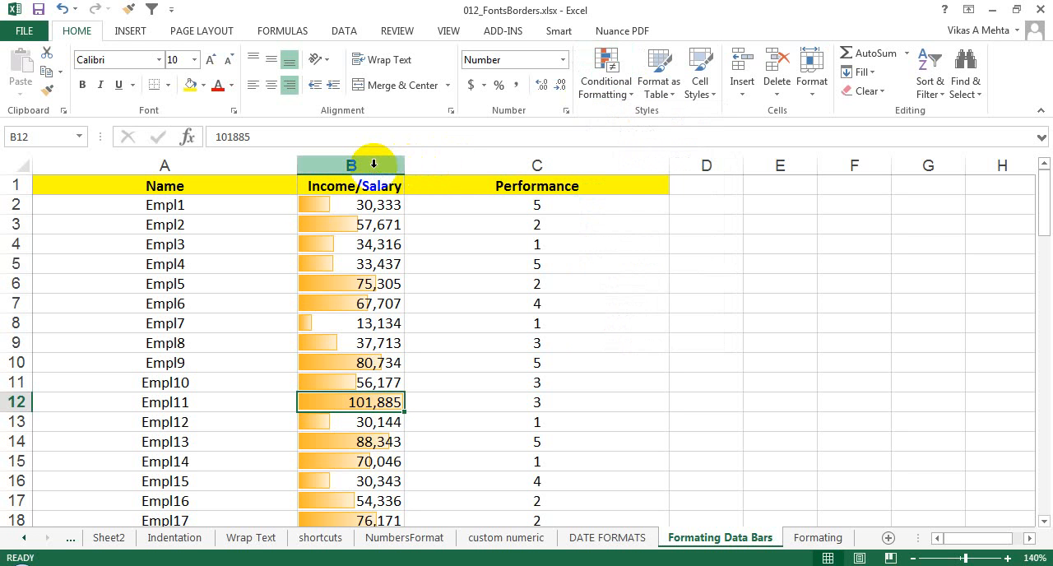
left_click(353, 166)
left_click(616, 86)
mouse_move(640, 229)
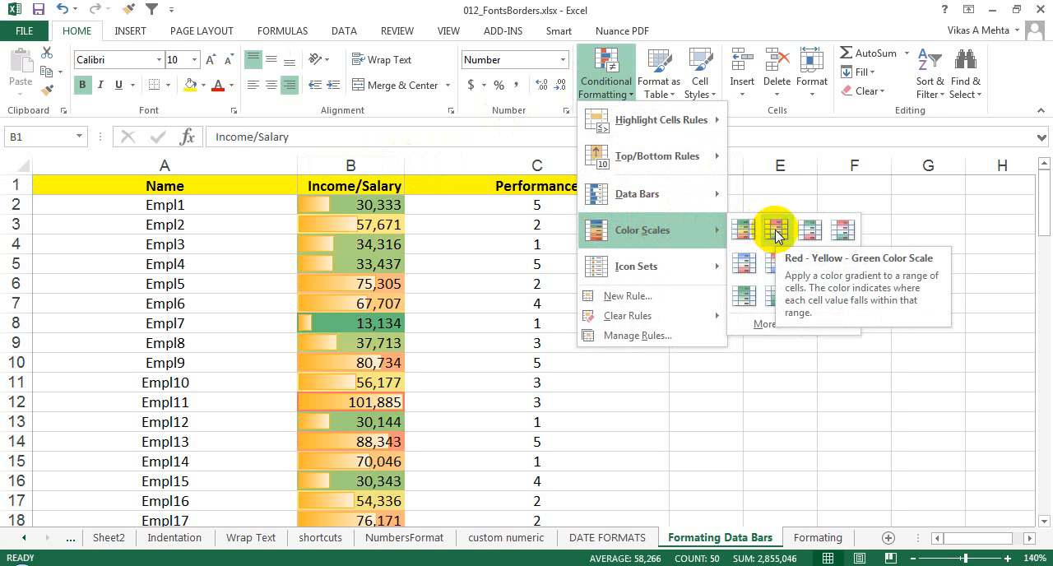
left_click(776, 233)
left_click(366, 286)
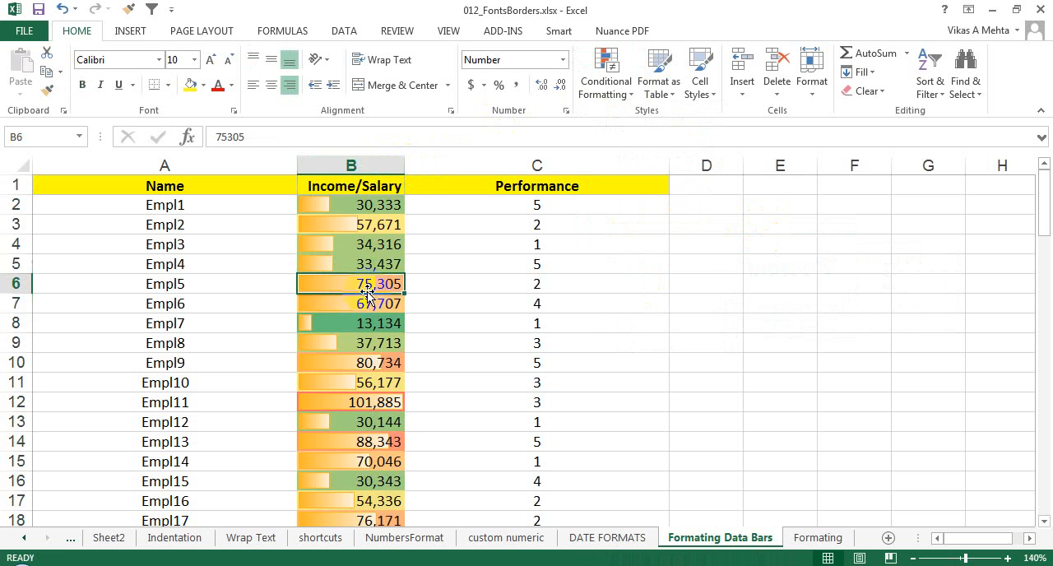
Clear all conditional formatting rules from the Income/Salary column only
left_click(345, 166)
left_click(606, 89)
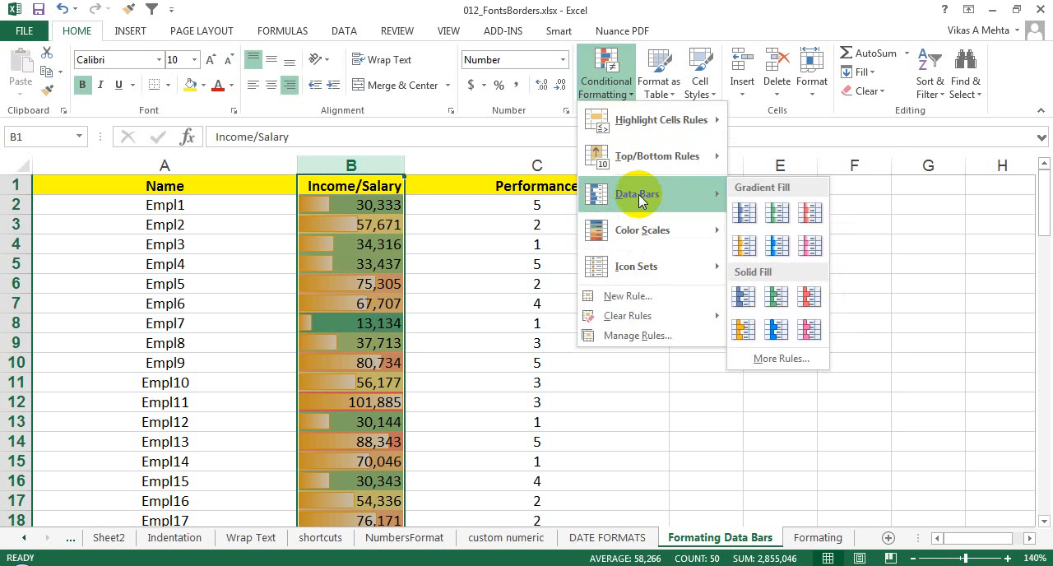
mouse_move(650, 318)
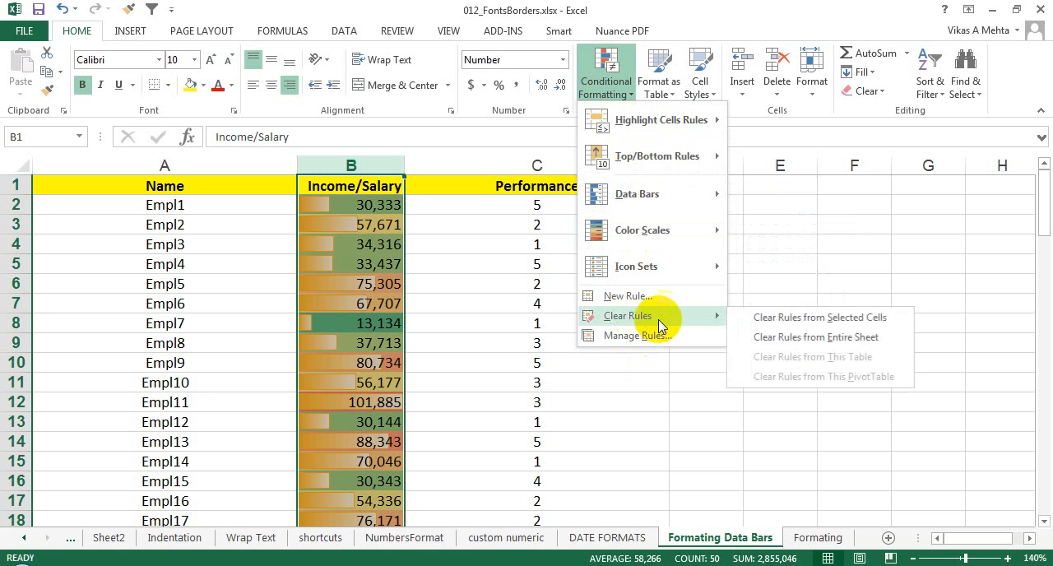
key("Escape")
left_click(789, 320)
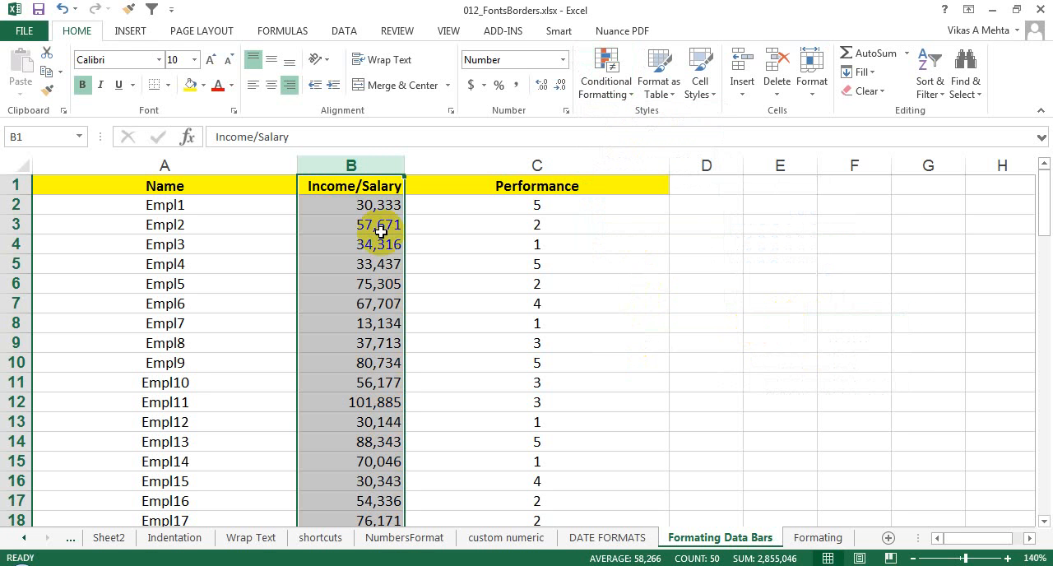
Apply only the Red - Yellow - Green Color Scale to the Income/Salary column and check the shading of its first cells
left_click(609, 78)
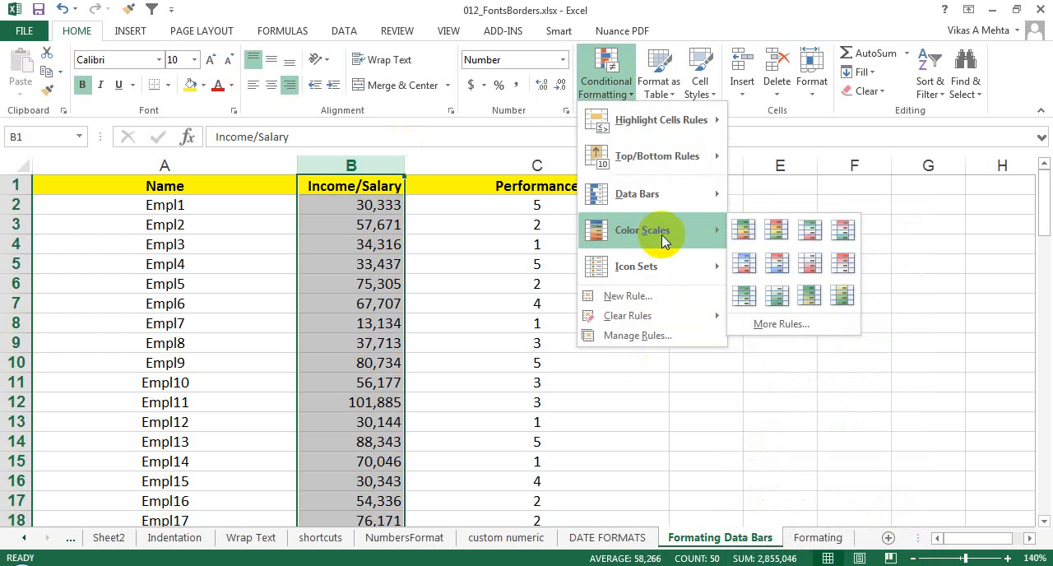
left_click(773, 235)
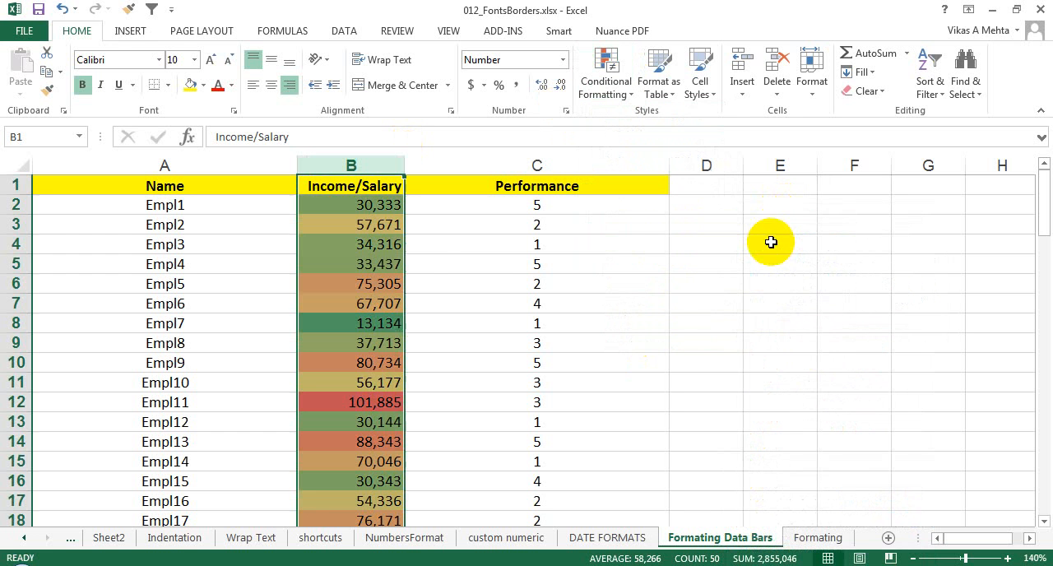
left_click(374, 229)
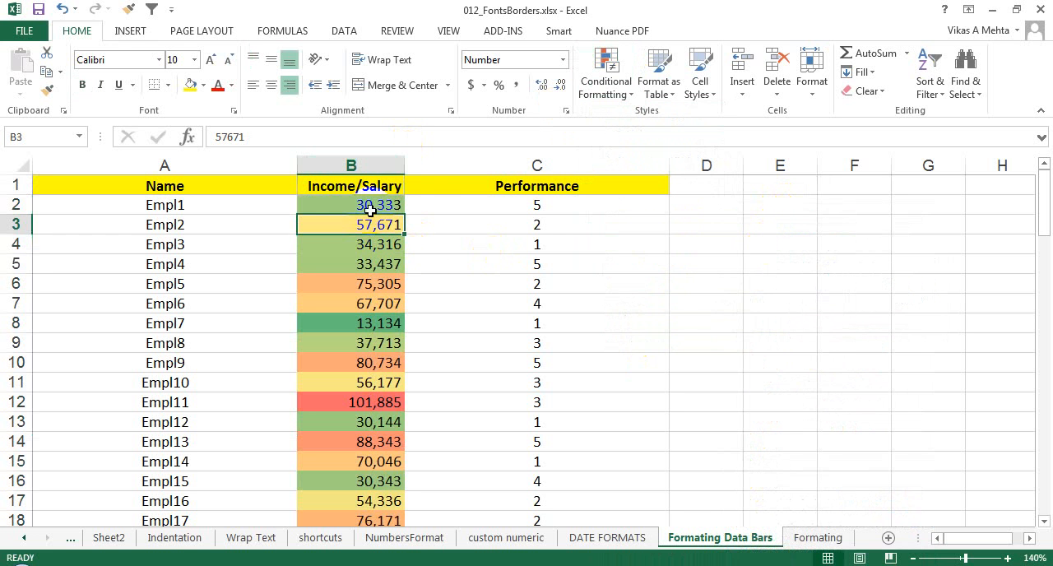
left_click(370, 211)
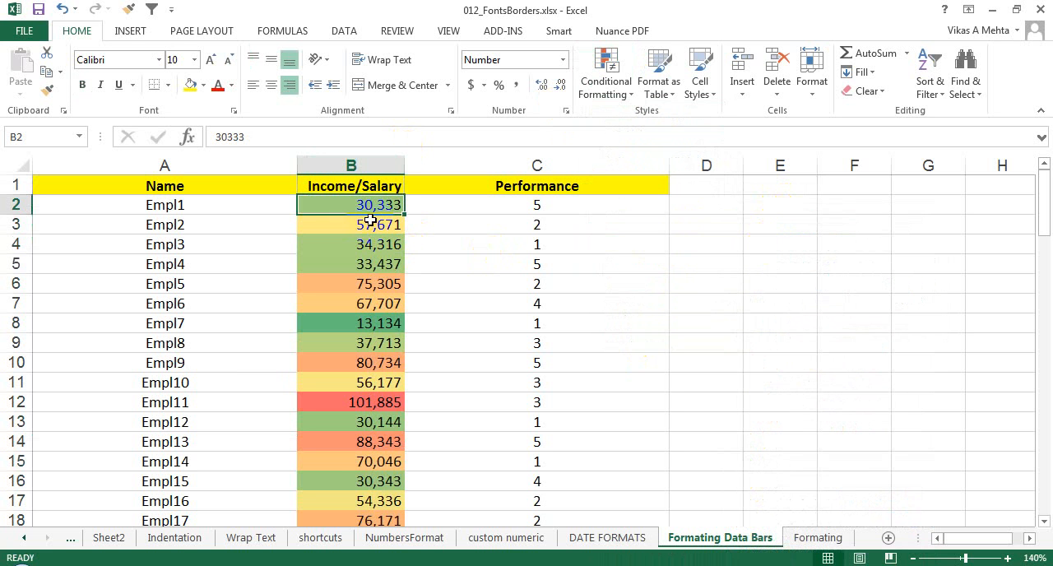
left_click(362, 243)
left_click(360, 227)
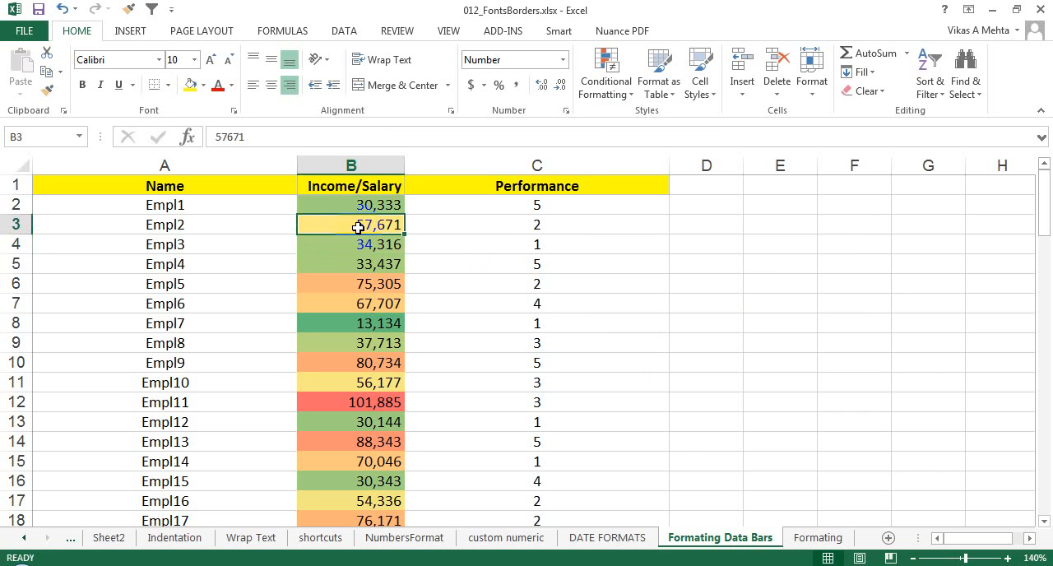
Sort the table by Income/Salary from smallest to largest, expanding the selection to the neighbouring columns
left_click(351, 167)
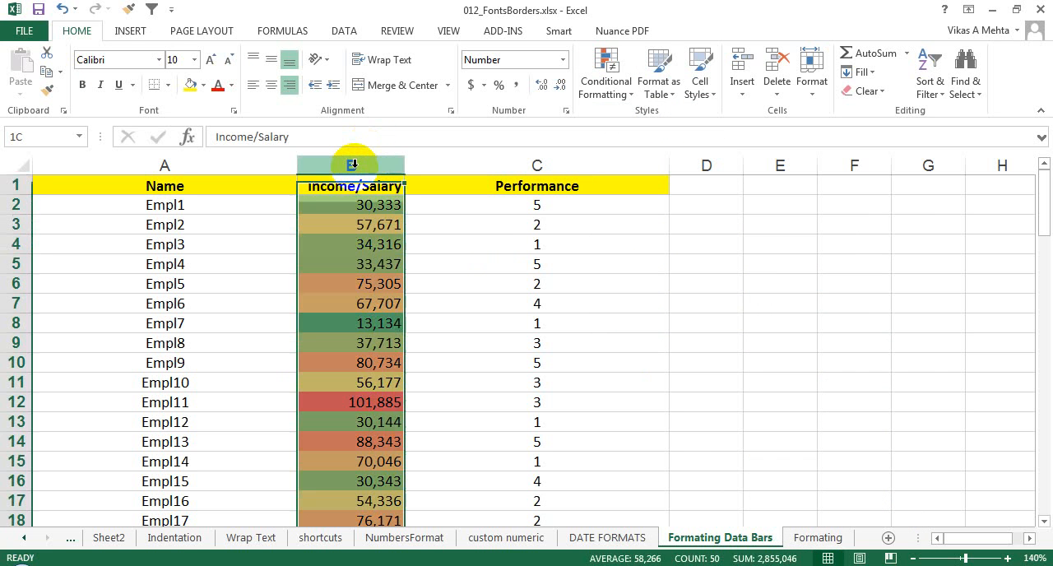
left_click(343, 31)
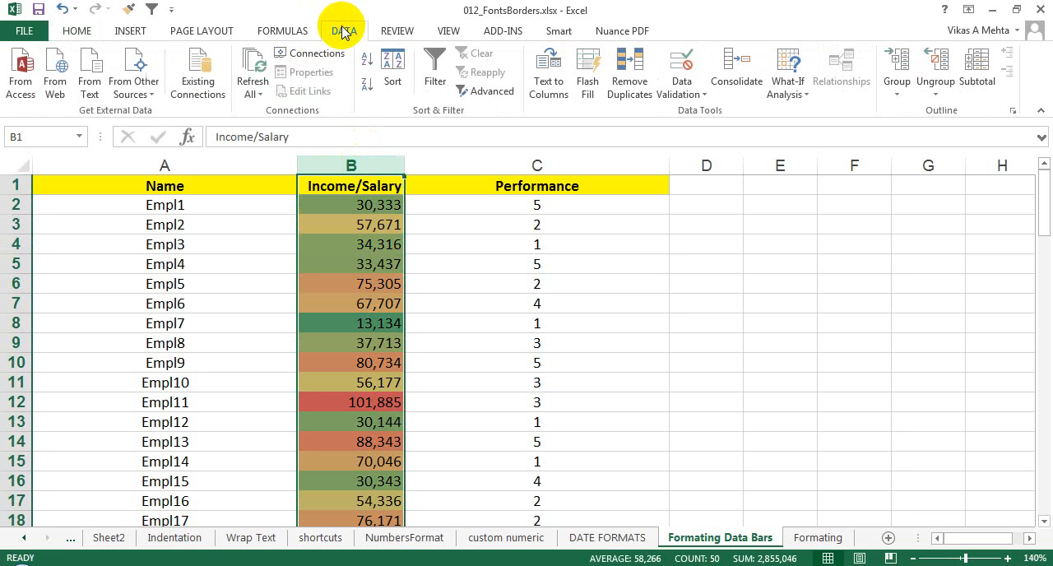
left_click(366, 66)
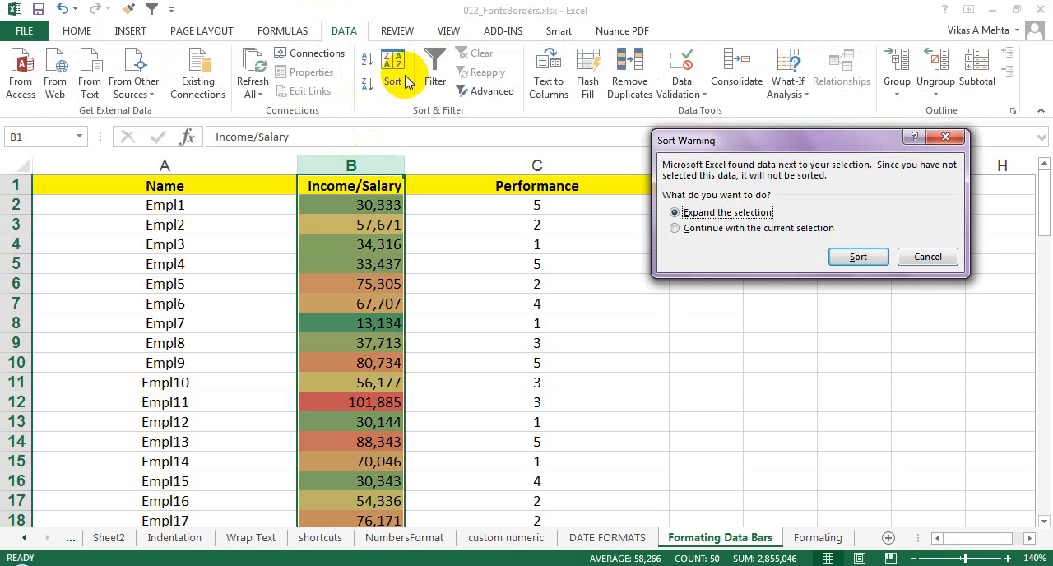
left_click(852, 255)
Sort the table by Income/Salary from largest to smallest
left_click(366, 205)
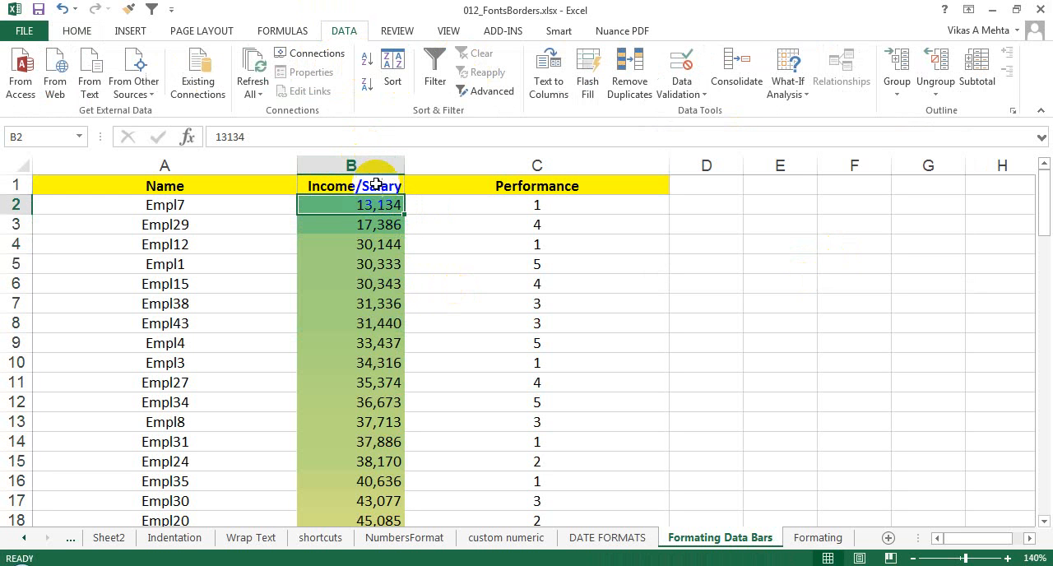
left_click(367, 85)
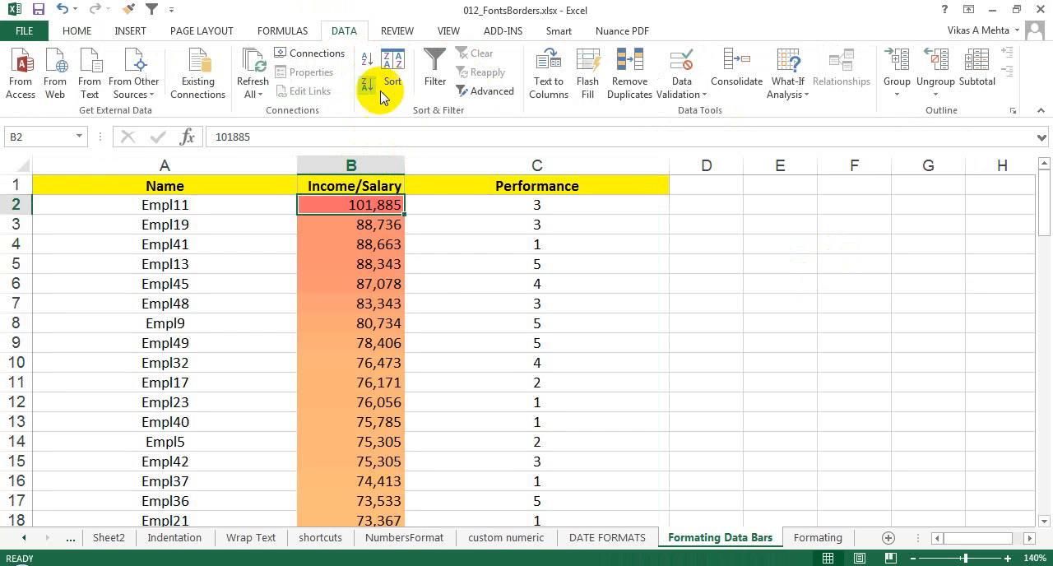
left_click(385, 242)
Examine how the color scale shades the Income/Salary values from the highest salary down to the lowest
left_click(374, 207)
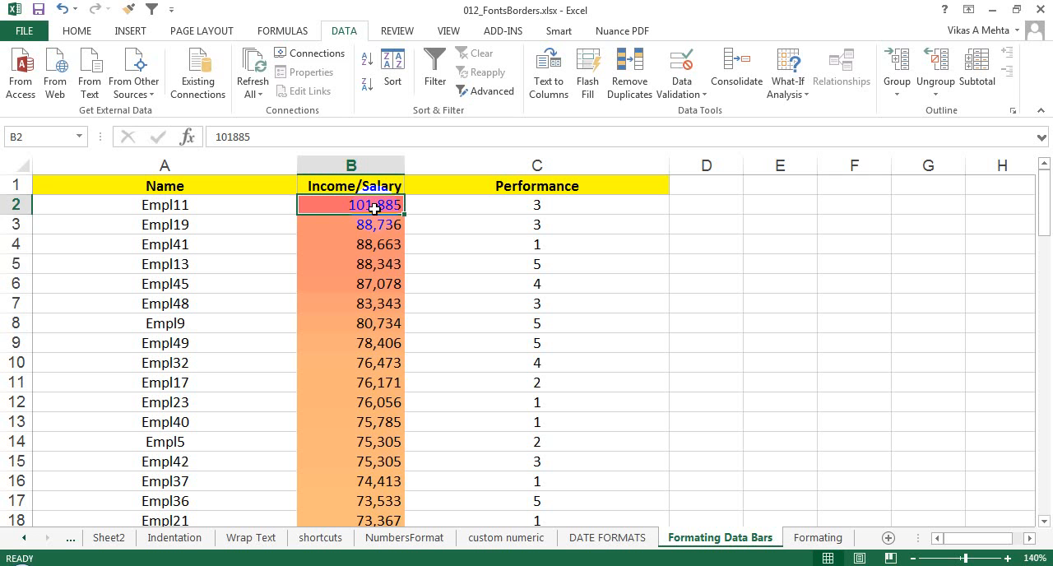
key("Down")
key("Down")
key("Down")
key("Down")
key("Down")
key("Down")
key("Down")
key("Down")
key("Down")
key("Down")
key("Down")
key("Down")
key("Down")
key("Down")
key("Down")
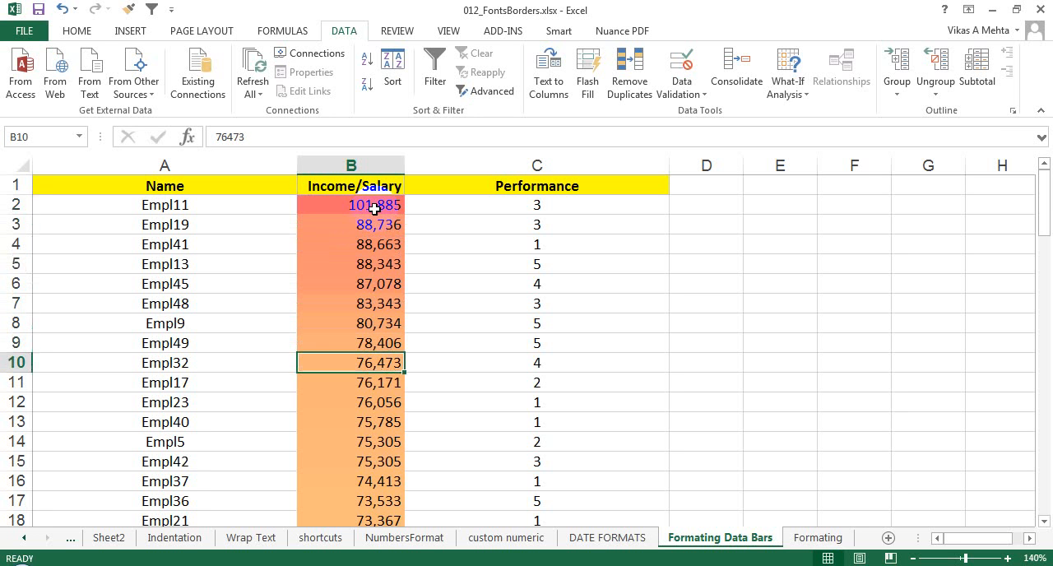
key("Down")
key("Down")
key("Down")
key("Down")
key("Down")
key("Down")
key("Down")
key("Down")
key("Down")
key("Down")
key("Down")
key("Down")
key("Down")
key("Down")
key("Down")
key("Down")
key("Down")
key("Down")
key("Down")
key("Down")
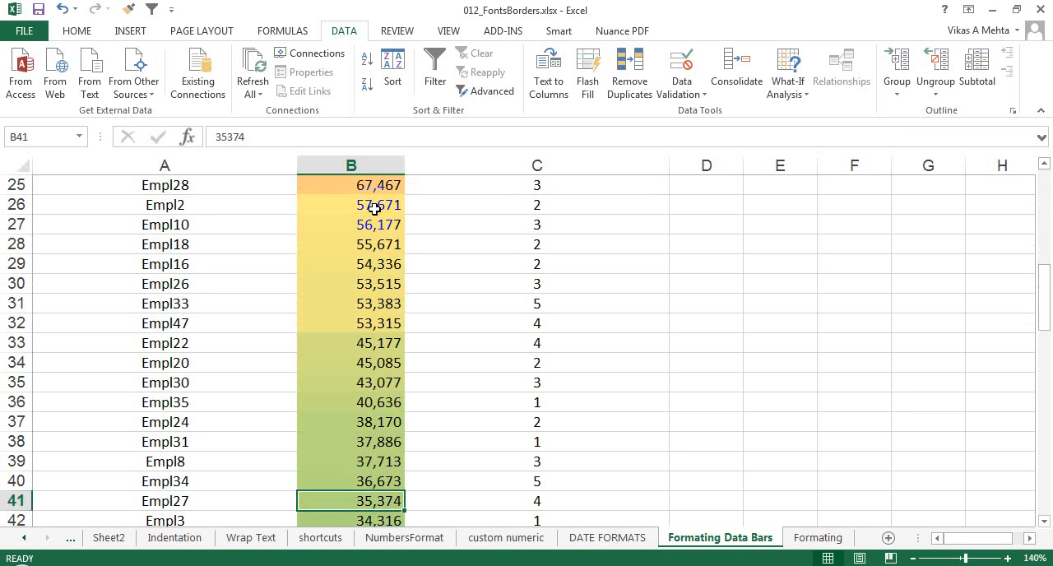
key("Down")
key("Down")
key("Down")
key("Down")
key("Down")
key("Down")
key("Down")
key("Down")
key("Down")
key("Down")
key("Down")
key("Down")
key("Down")
key("Down")
key("Down")
key("Down")
key("Down")
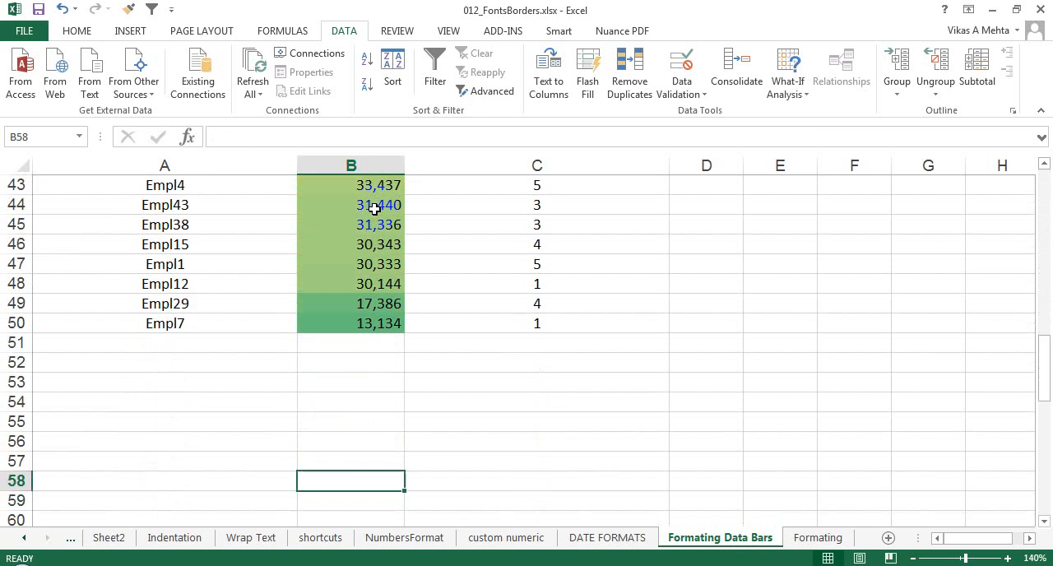
key("Up")
key("Up")
key("Up")
key("Up")
key("Up")
key("Up")
key("Up")
key("Up")
key("Up")
key("Up")
key("Up")
key("Up")
key("Up")
key("Up")
key("Up")
key("Up")
key("Up")
key("Up")
key("Up")
key("Up")
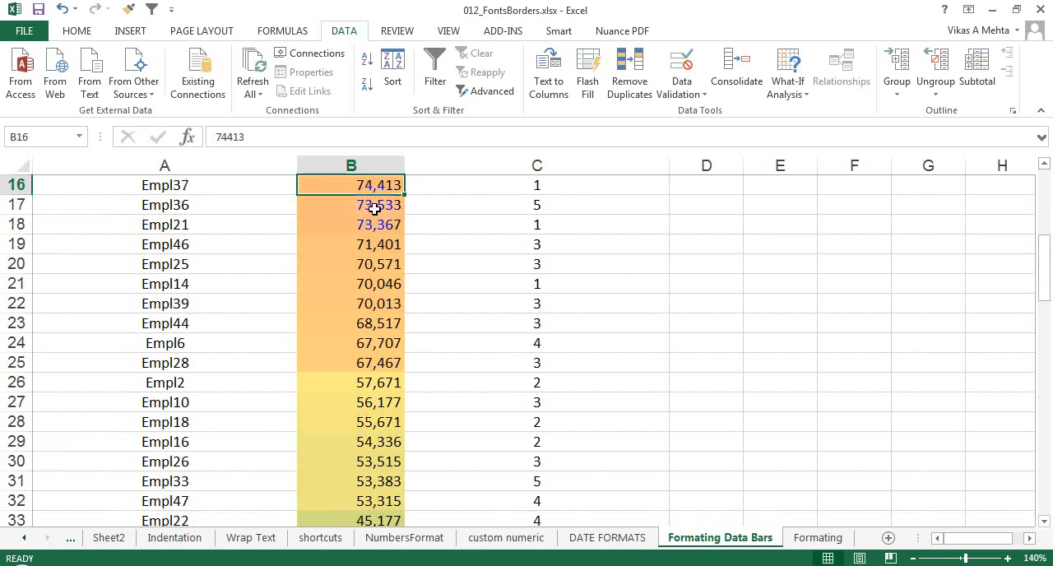
key("Up")
key("Up")
key("Up")
key("Up")
key("Up")
key("Up")
key("Up")
key("Up")
key("Up")
key("Up")
key("Up")
key("Up")
key("Up")
key("Up")
key("Up")
key("Down")
key("Down")
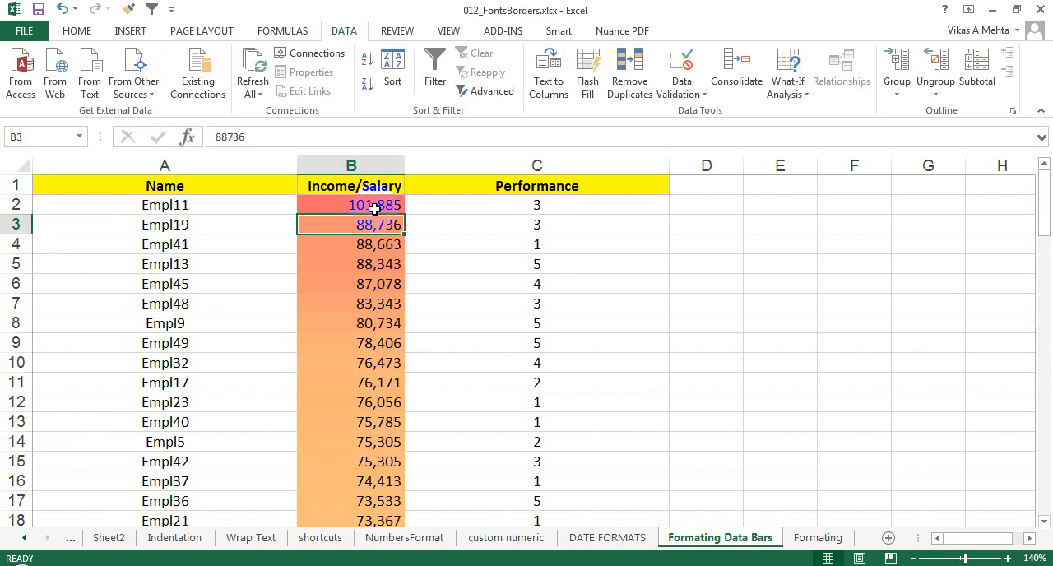
key("Up")
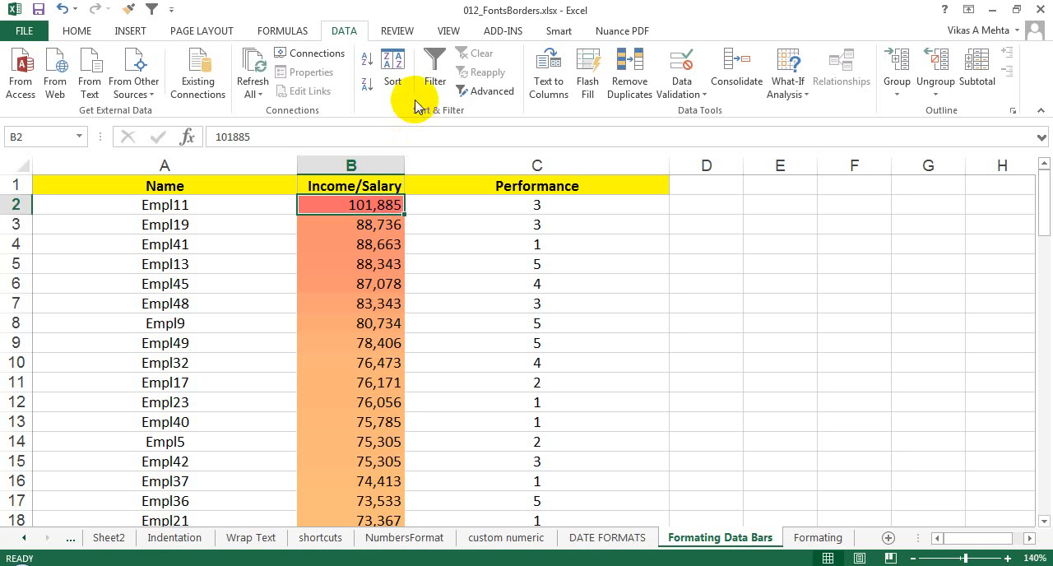
Undo the largest-to-smallest sort of the table
left_click(368, 159)
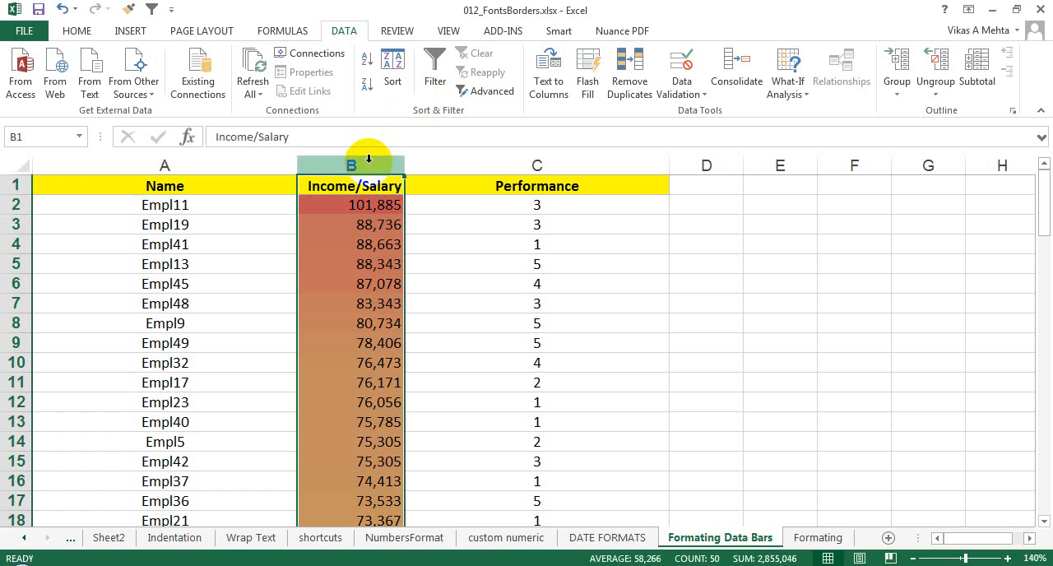
key("ctrl+z")
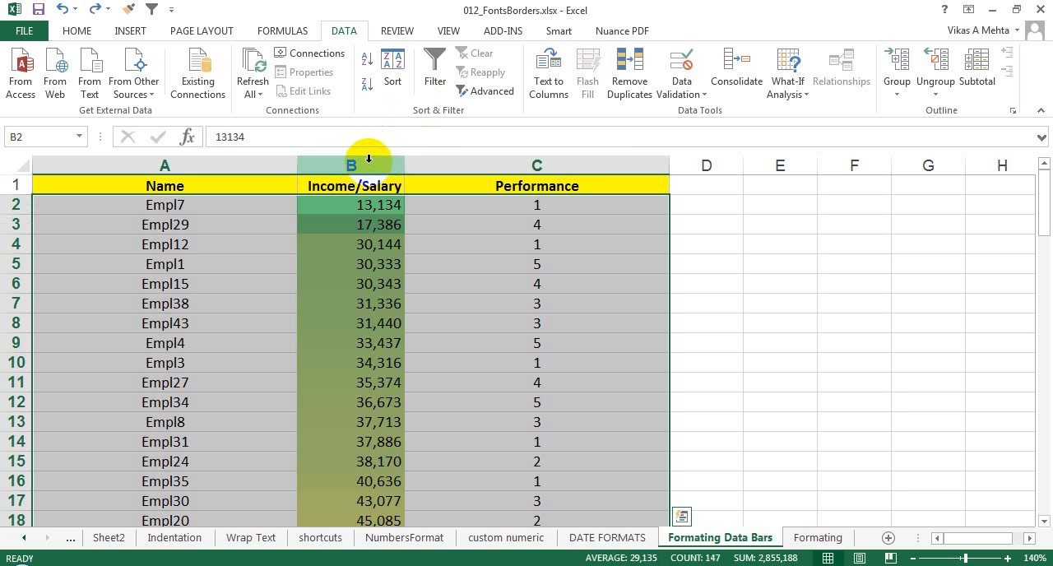
Undo the smallest-to-largest sort of the table and select the whole Income/Salary column
key("ctrl+z")
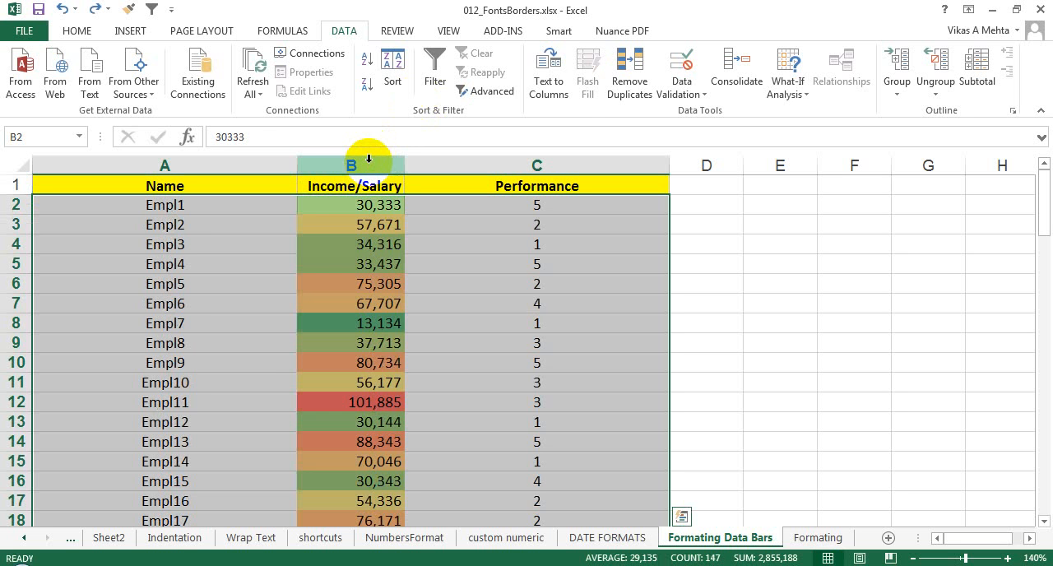
left_click(368, 159)
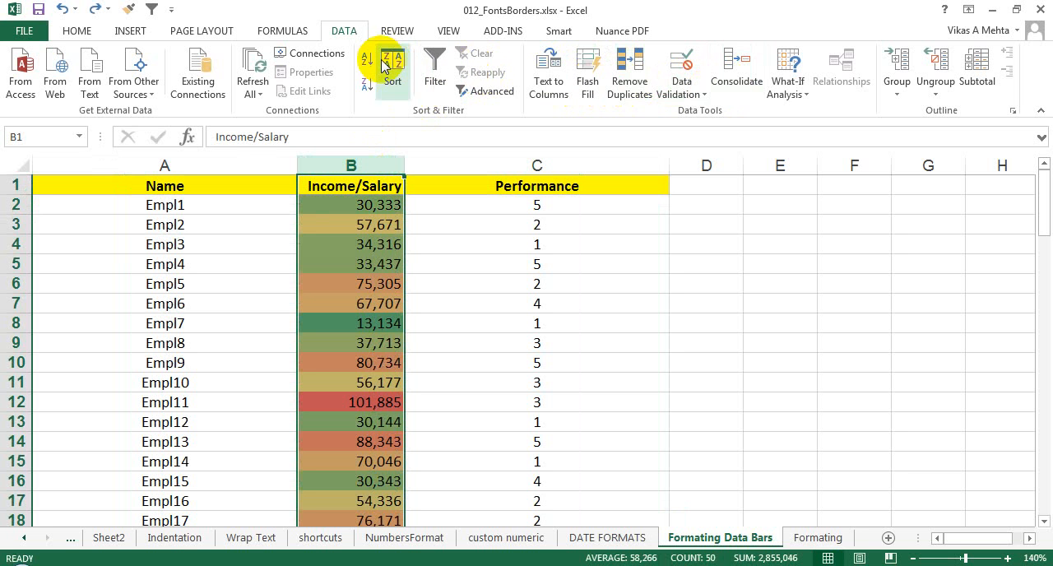
Review the custom color scale options and the other rule types for a new formatting rule, without creating one
left_click(78, 31)
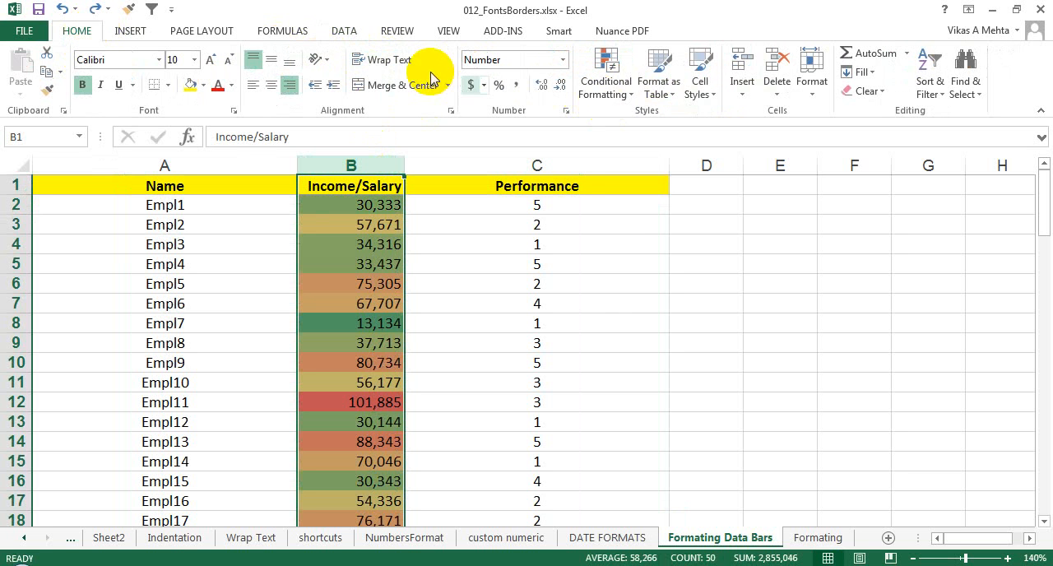
left_click(606, 82)
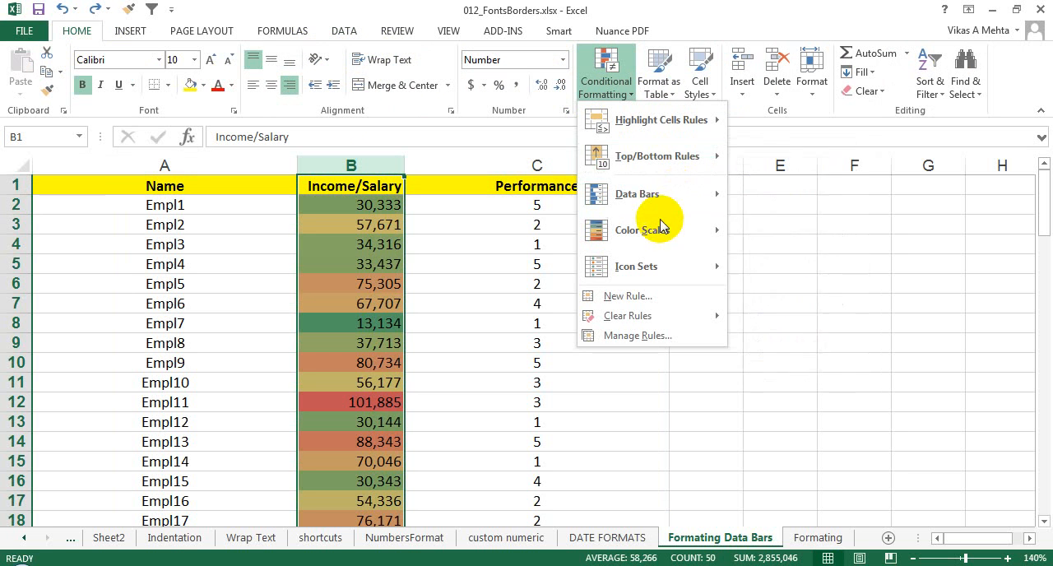
mouse_move(660, 224)
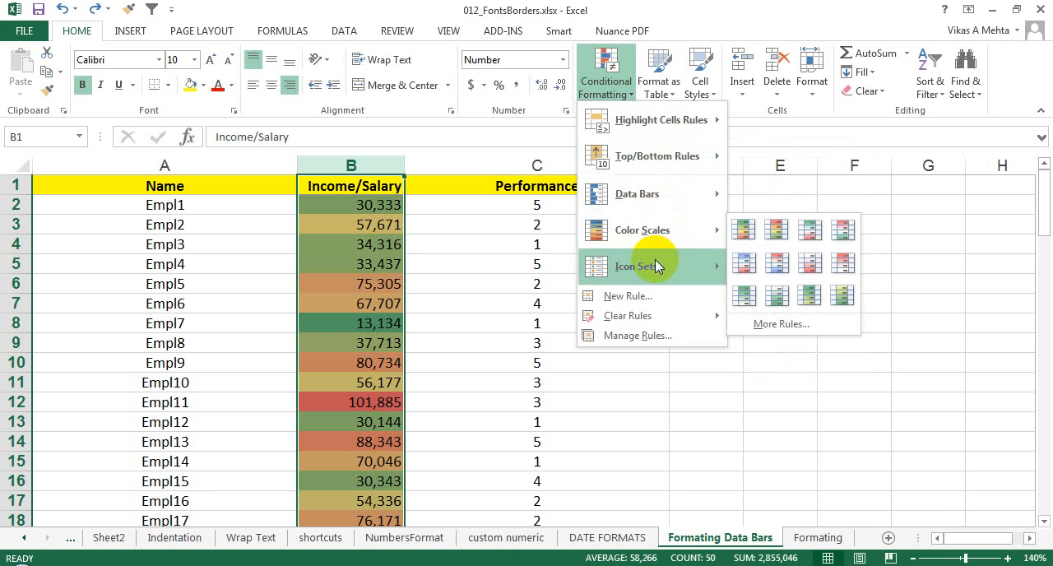
left_click(797, 324)
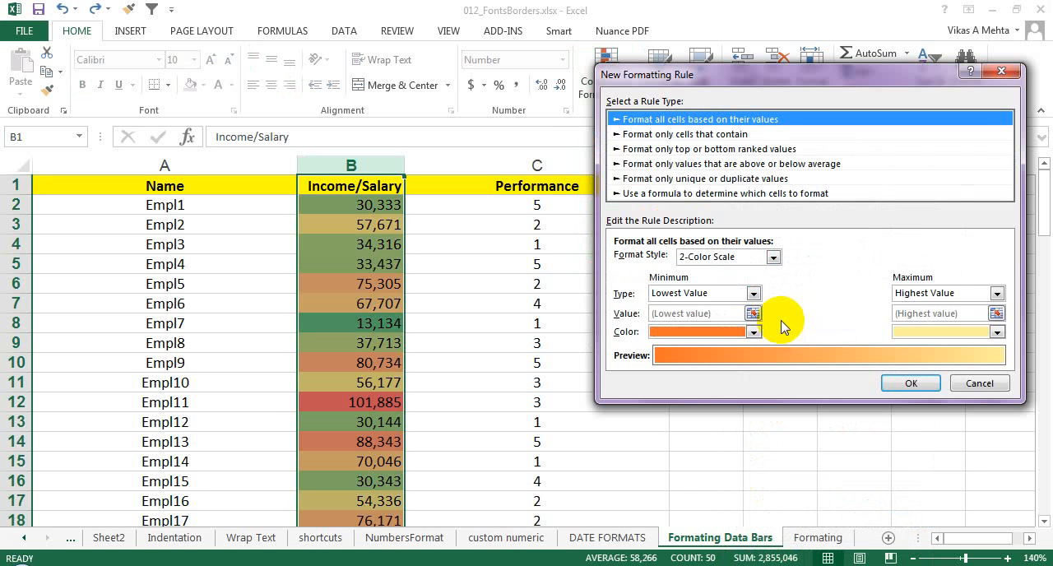
left_click(723, 331)
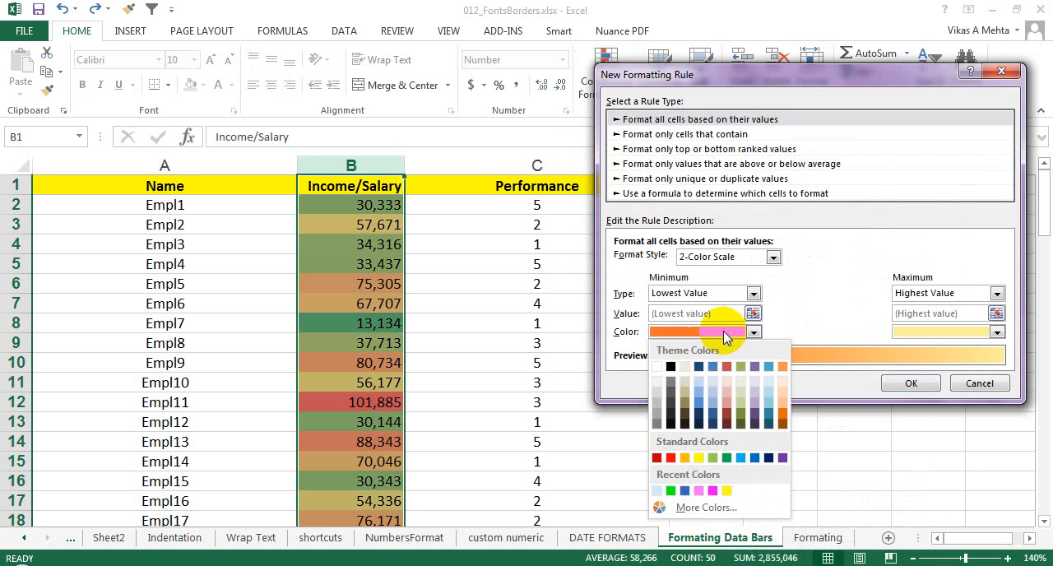
left_click(724, 331)
left_click(694, 150)
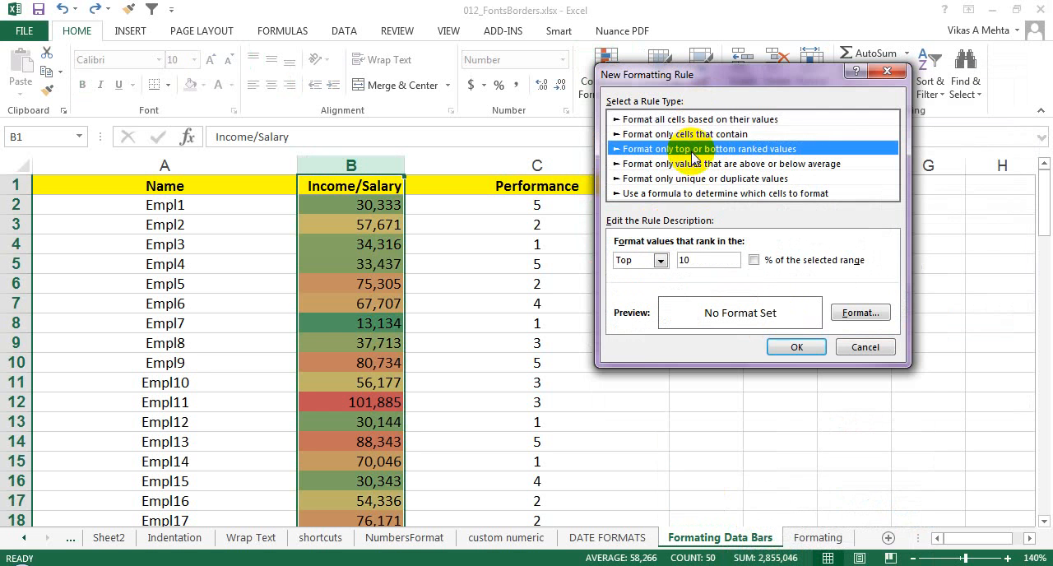
left_click(696, 164)
left_click(720, 179)
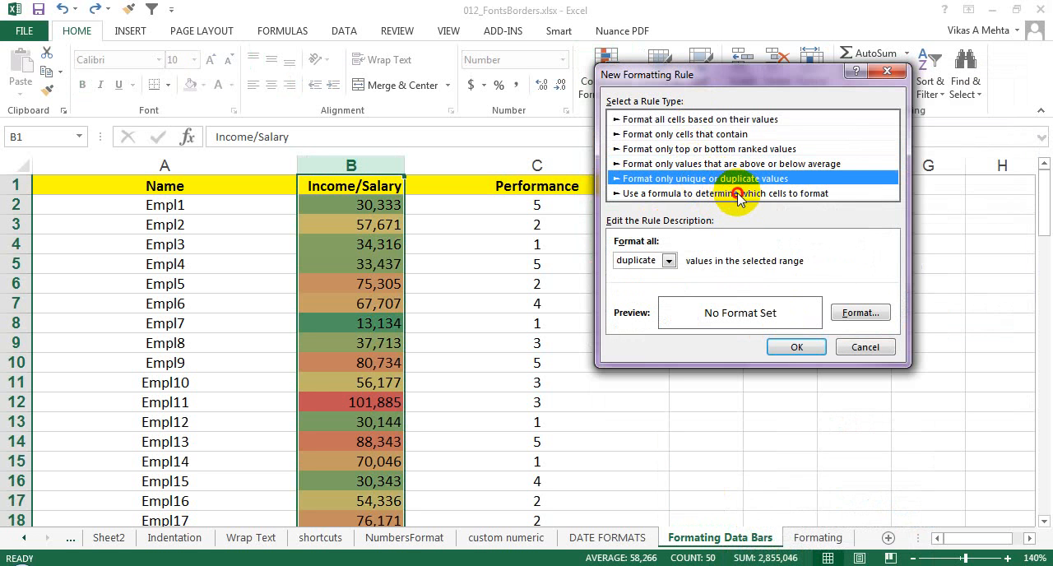
left_click(735, 194)
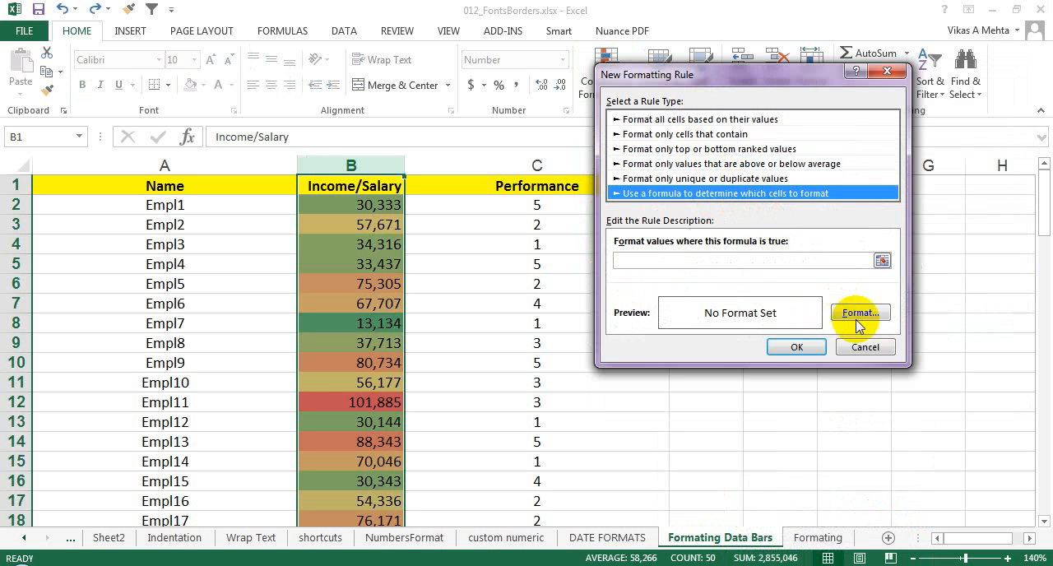
left_click(865, 347)
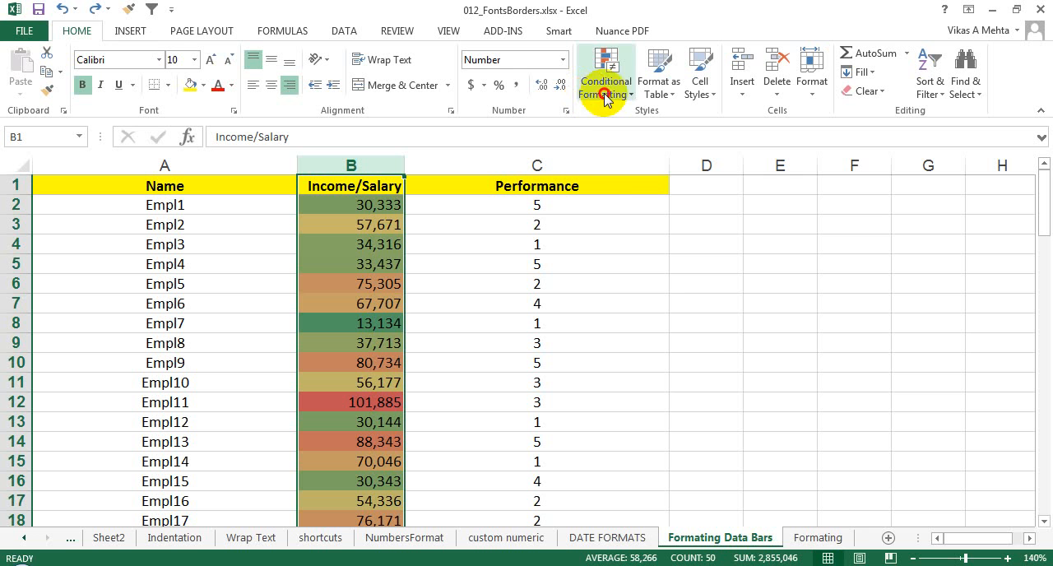
Clear the conditional formatting rules from the selected Income/Salary column
left_click(601, 95)
mouse_move(680, 266)
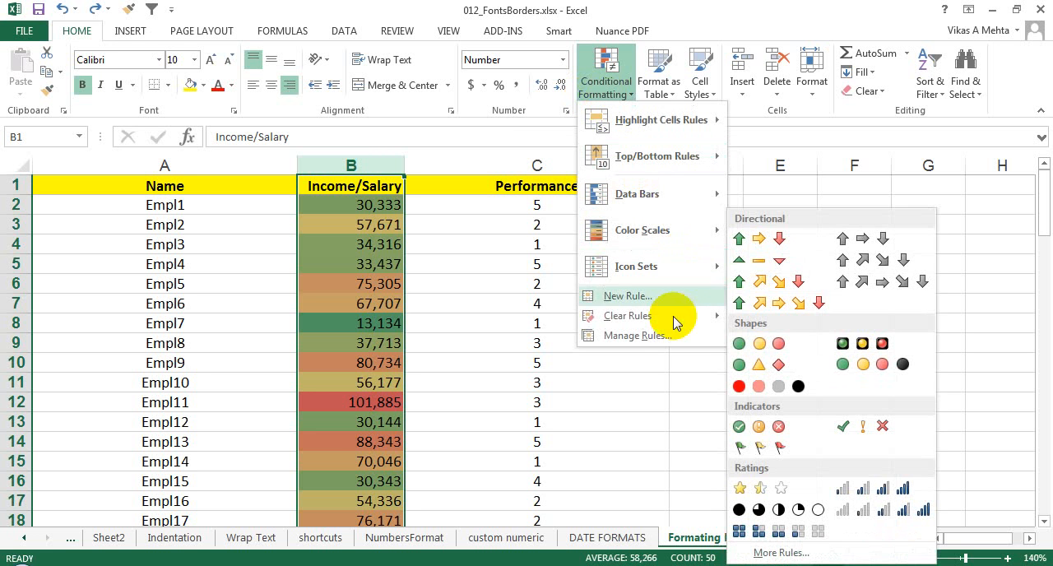
mouse_move(672, 318)
left_click(743, 321)
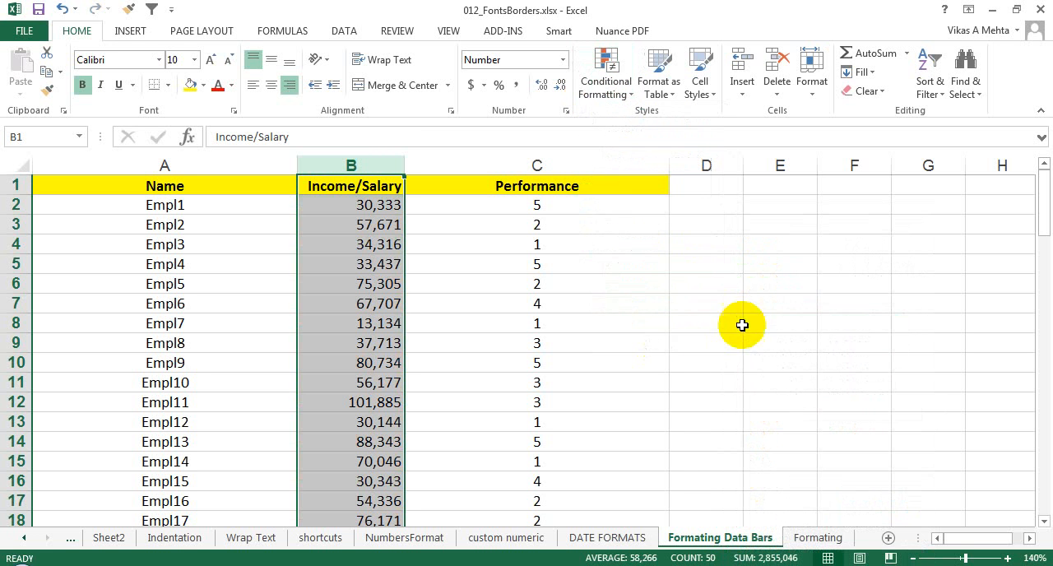
Apply the 3 Arrows (Colored) icon set to the Income/Salary column
left_click(610, 73)
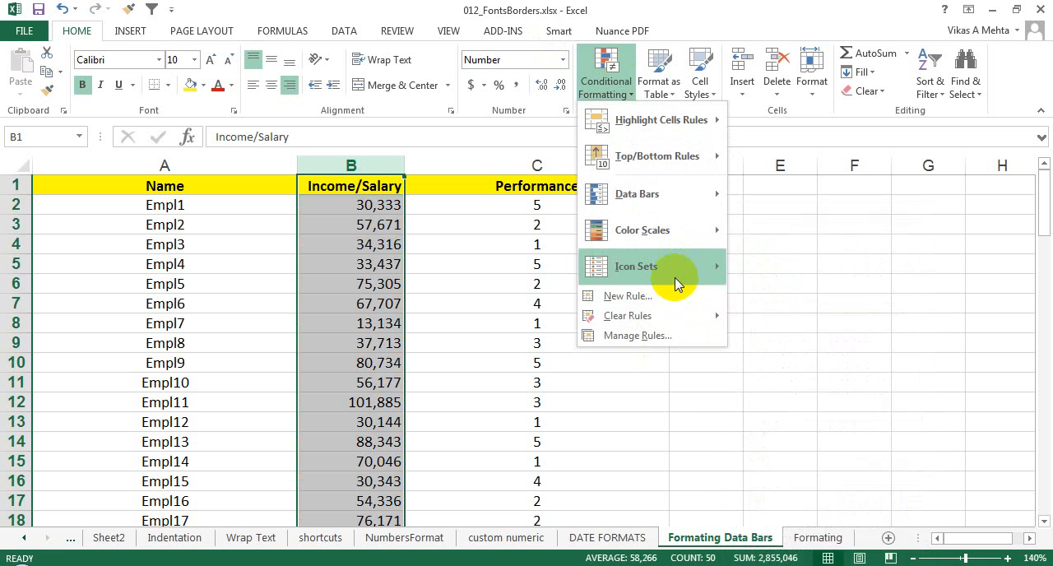
mouse_move(675, 279)
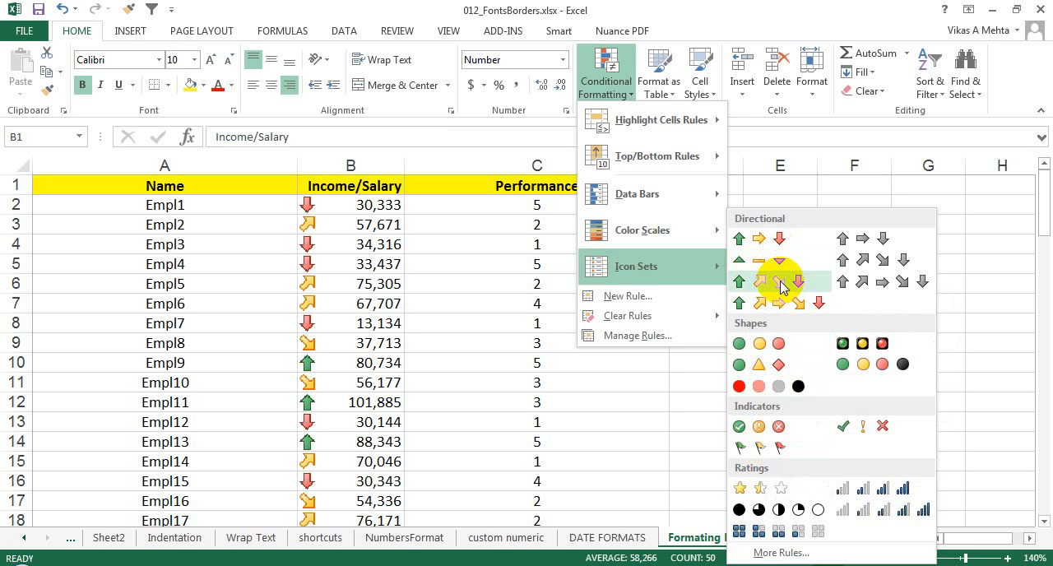
left_click(764, 237)
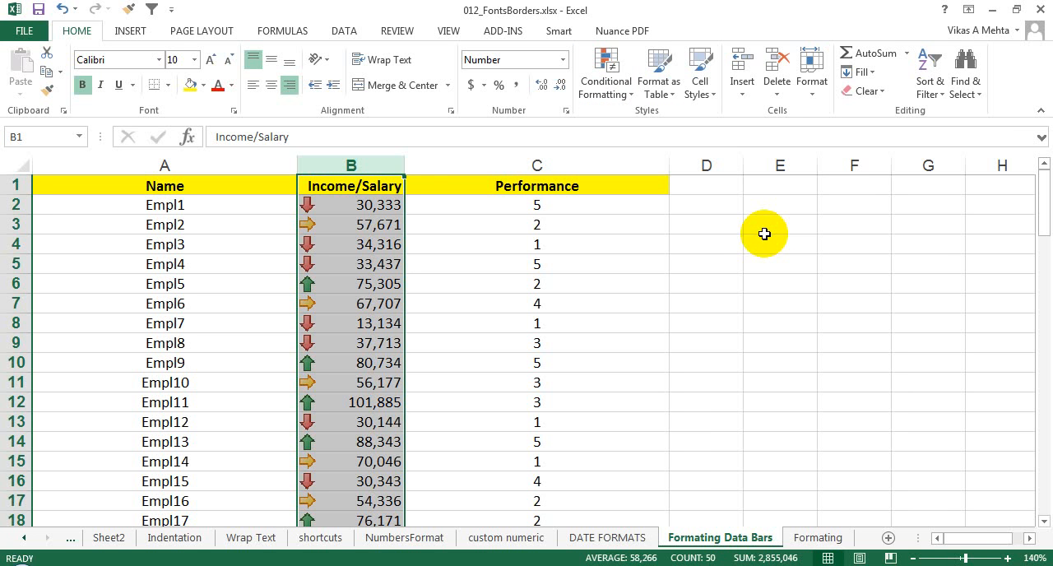
Examine which arrow icon is assigned to the low, middle and high salaries down the Income/Salary column
left_click(322, 225)
left_click(360, 203)
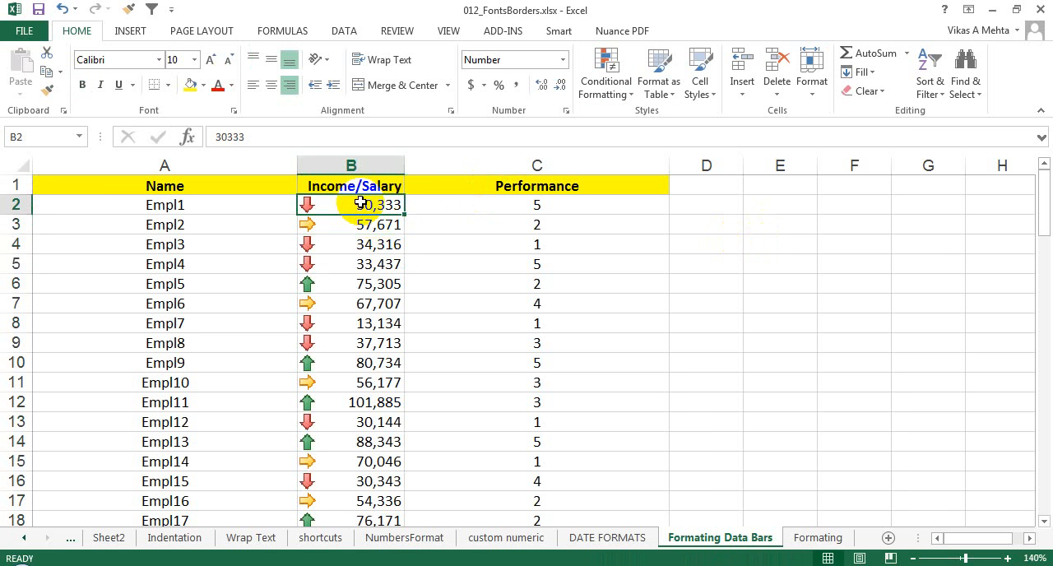
key("Down")
key("Down")
key("Down")
key("Down")
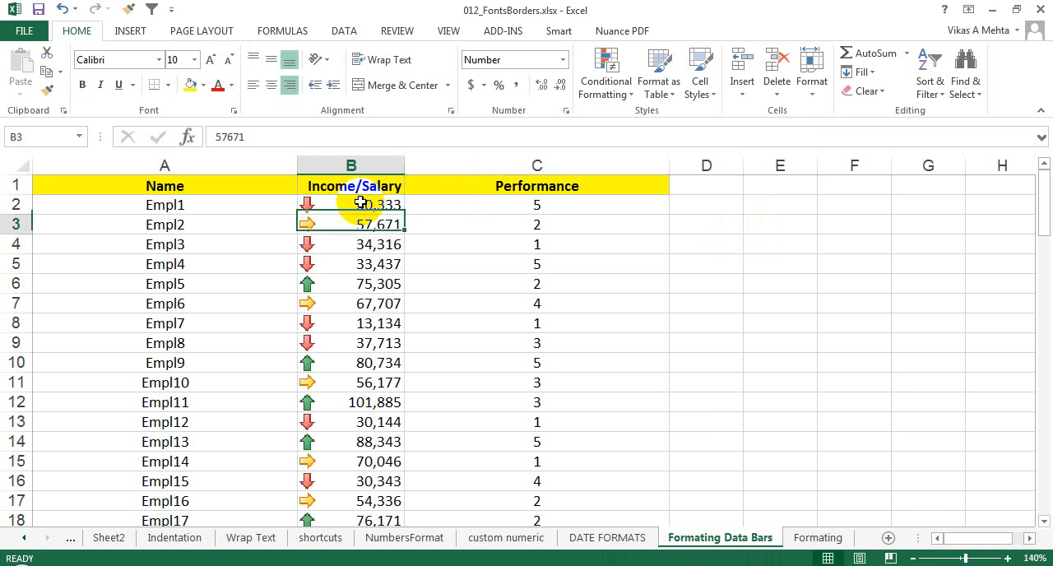
key("Up")
key("Up")
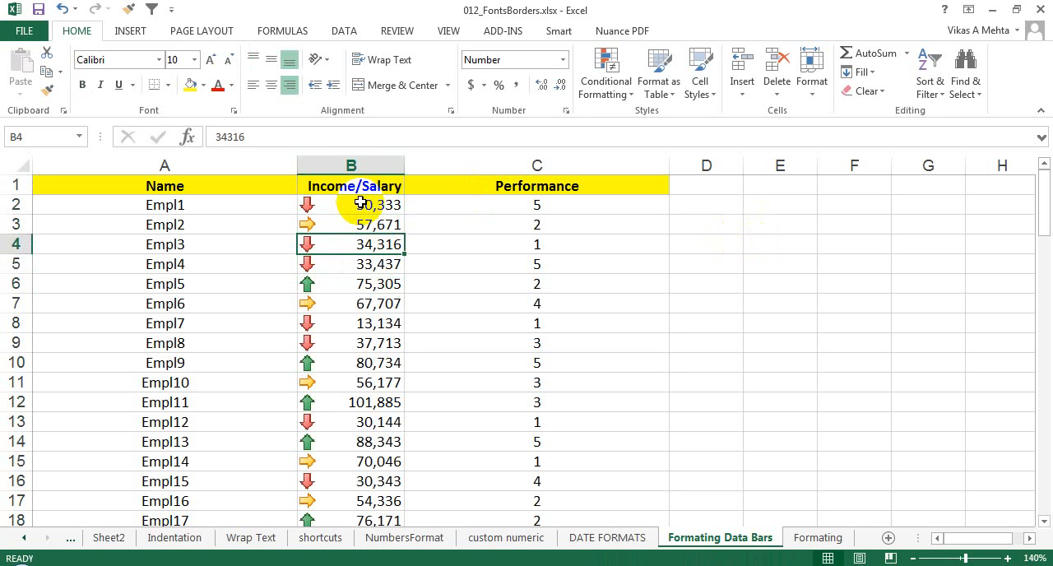
key("Up")
key("Up")
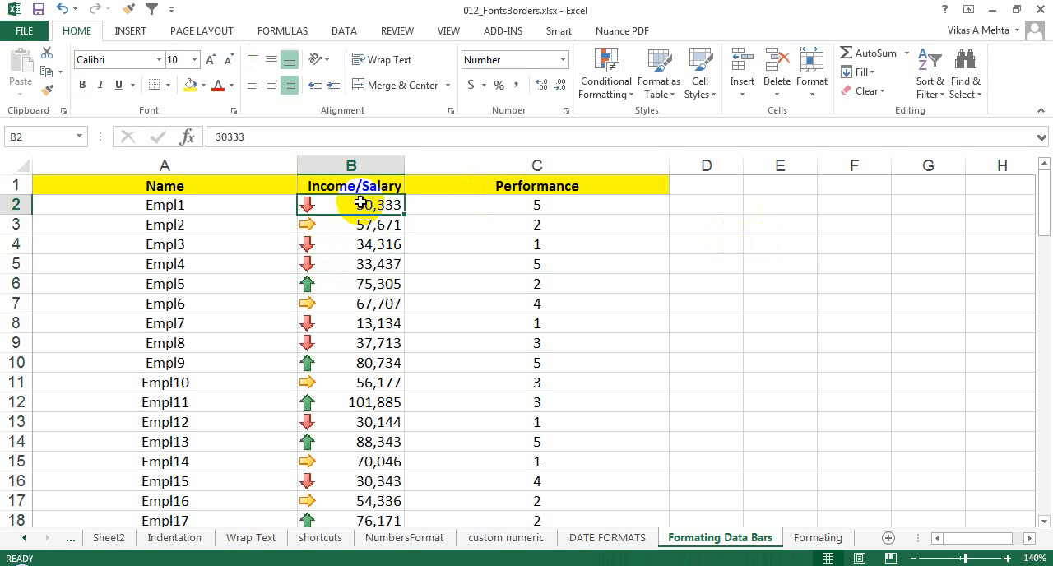
key("Down")
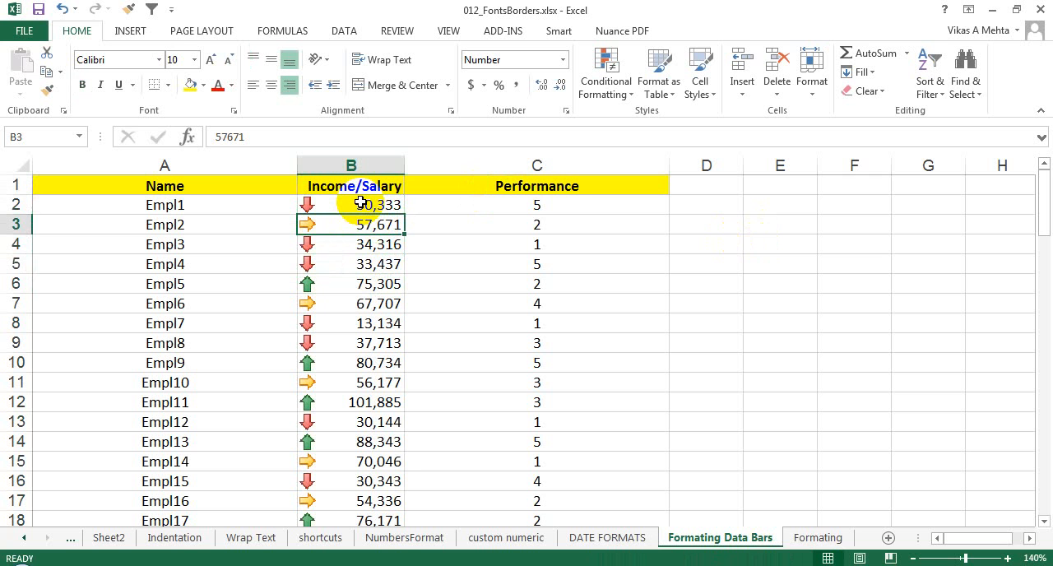
key("Down")
key("Down")
key("Down")
key("Down")
key("Down")
key("Down")
key("Down")
key("Down")
key("Down")
key("Down")
key("Down")
key("Down")
key("Down")
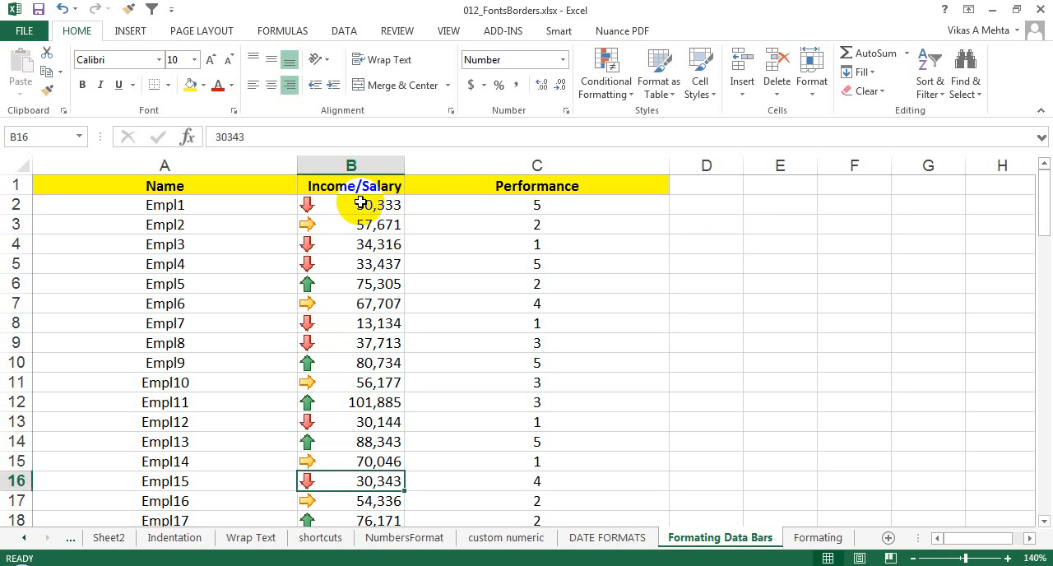
key("Up")
key("Up")
key("Up")
key("Up")
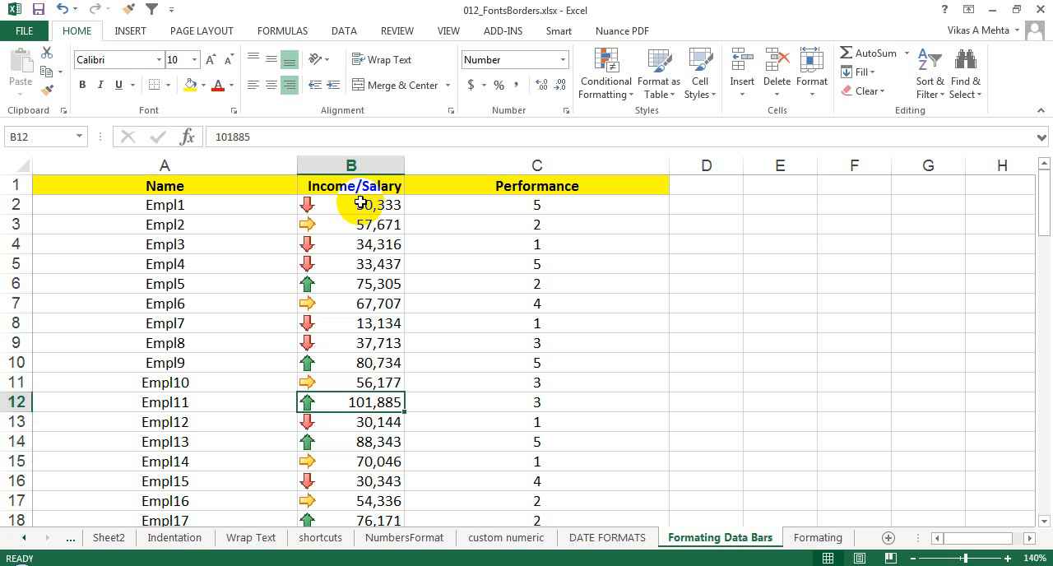
Open the Income/Salary column's Icon Set rule for editing in the Conditional Formatting Rules Manager
left_click(352, 164)
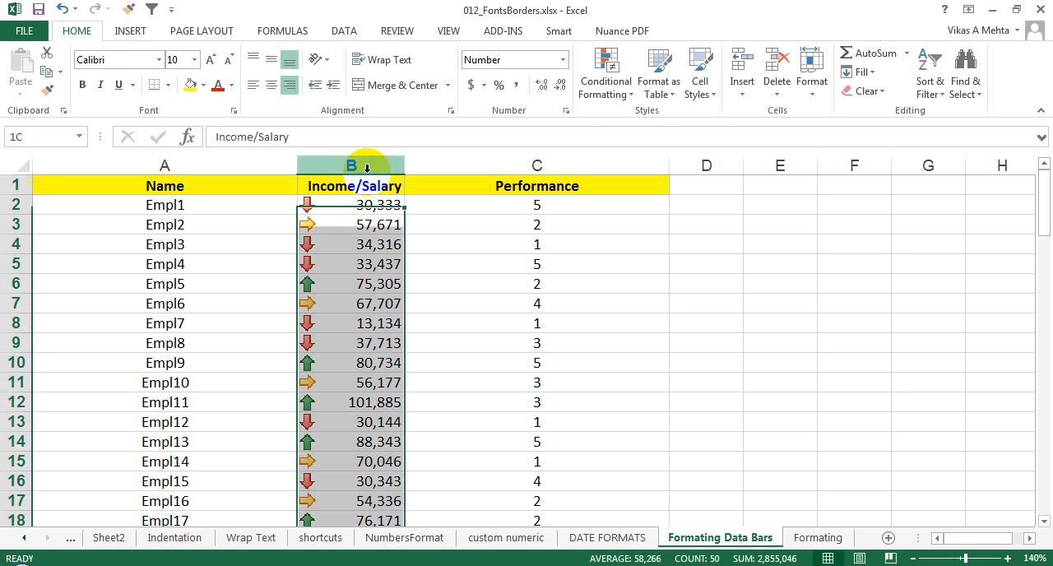
left_click(617, 93)
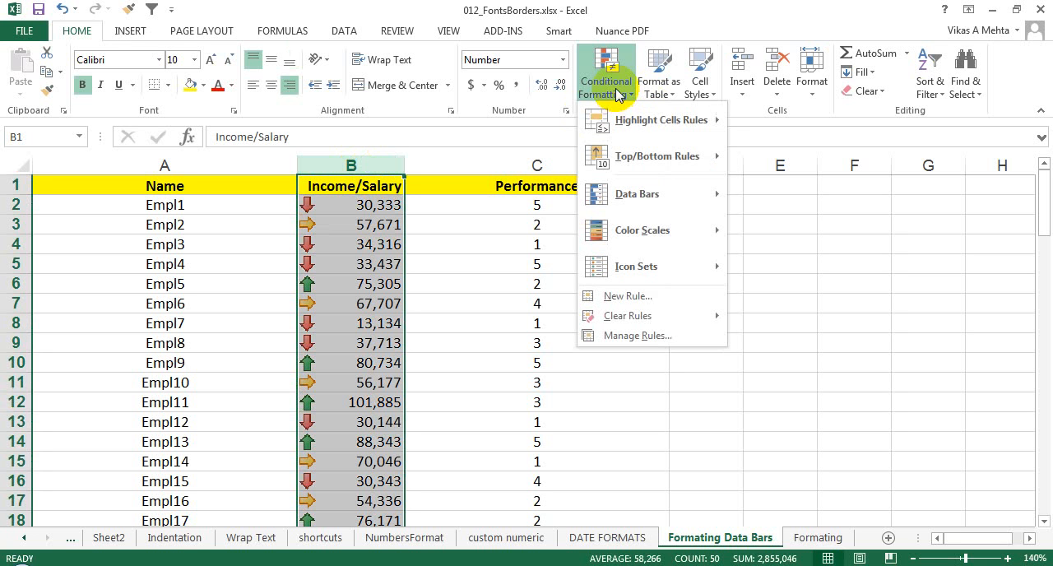
left_click(669, 333)
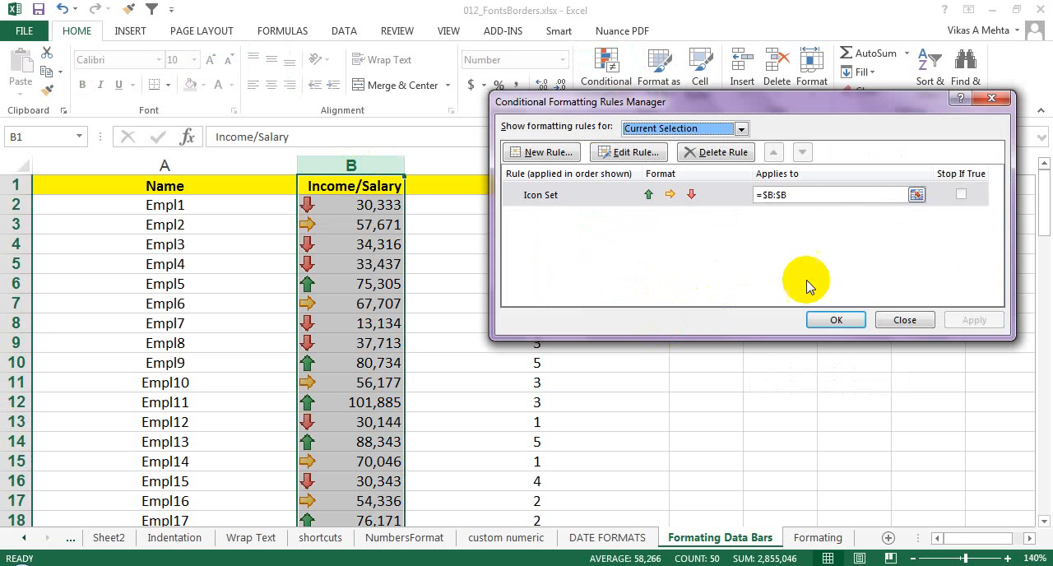
left_click(594, 195)
left_click(630, 152)
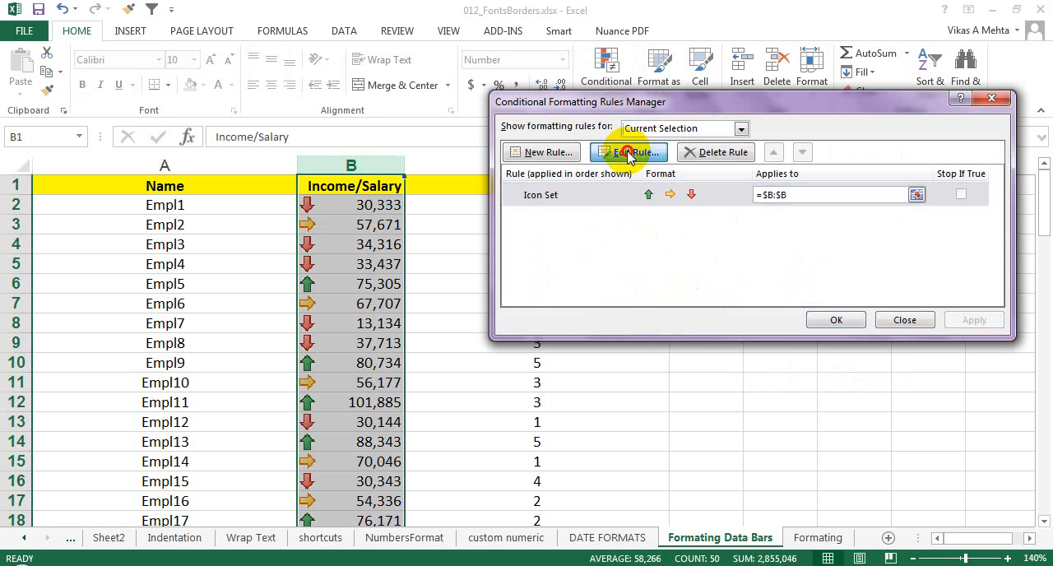
Set the rule's thresholds to 95 percent for the green arrow and 10 percent for the yellow arrow
left_click(813, 303)
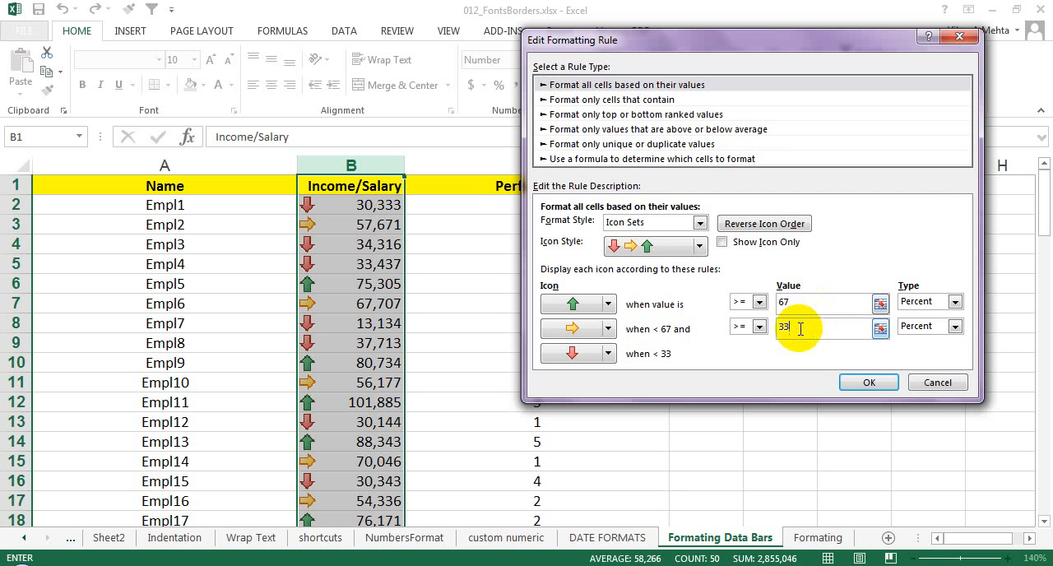
left_click_drag(799, 301, 723, 305)
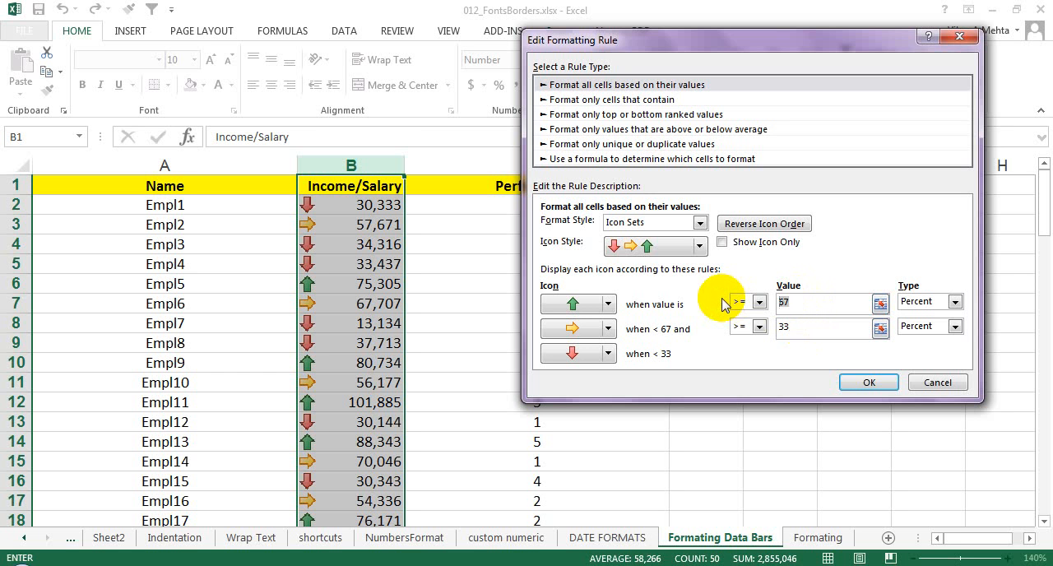
key("Tab")
key("Tab")
key("Tab")
key("Tab")
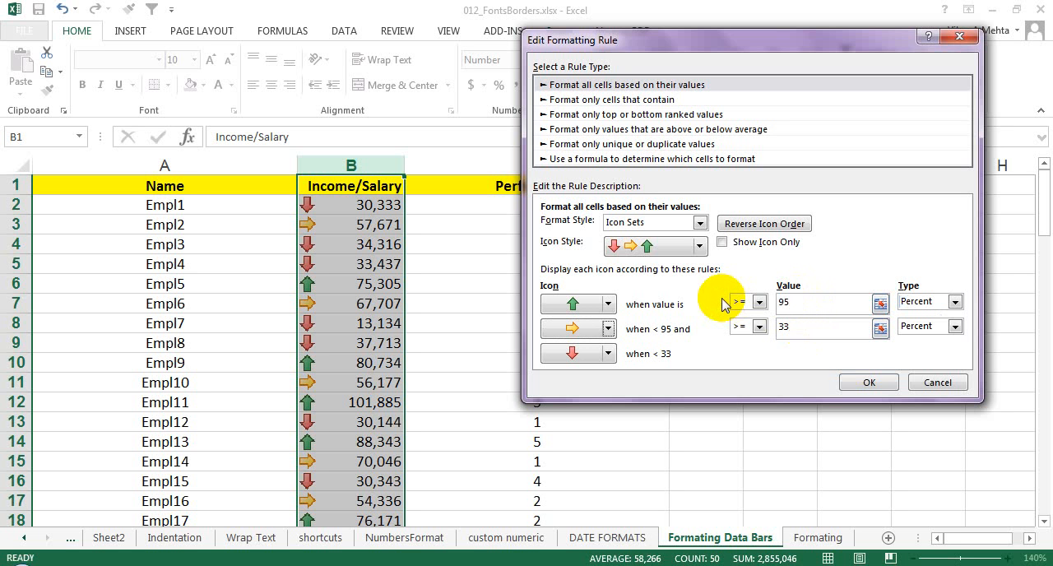
type("10")
Change the rule's icon style to the four colored arrows and apply it to the Income/Salary column
left_click(699, 245)
left_click_drag(700, 290, 701, 326)
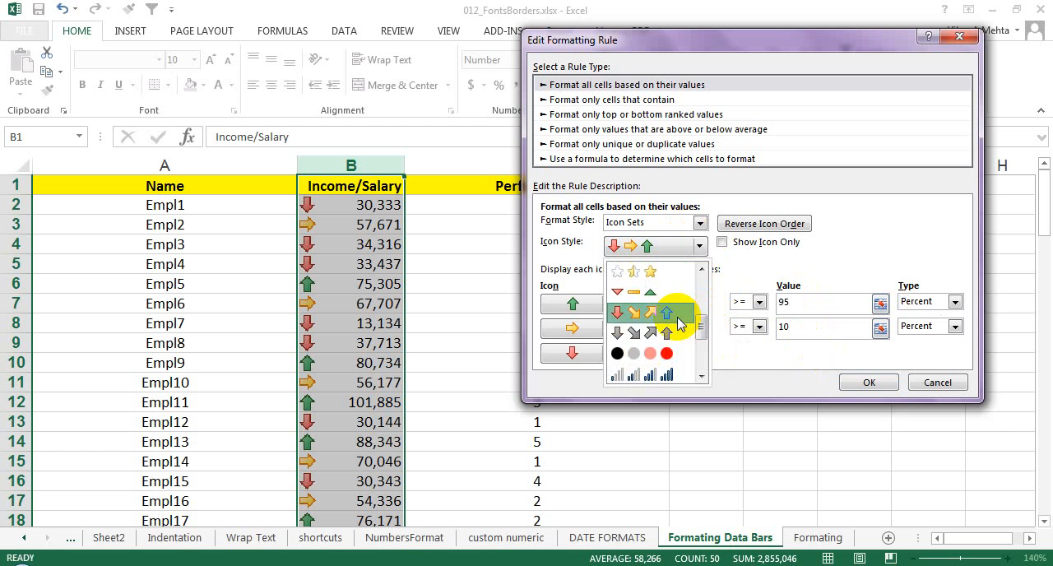
left_click(681, 313)
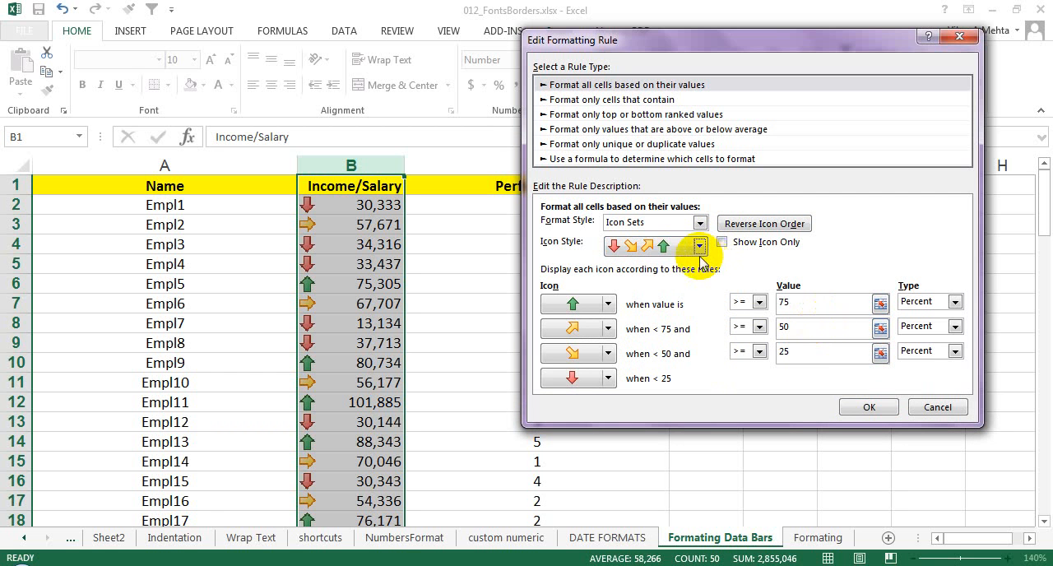
left_click(866, 408)
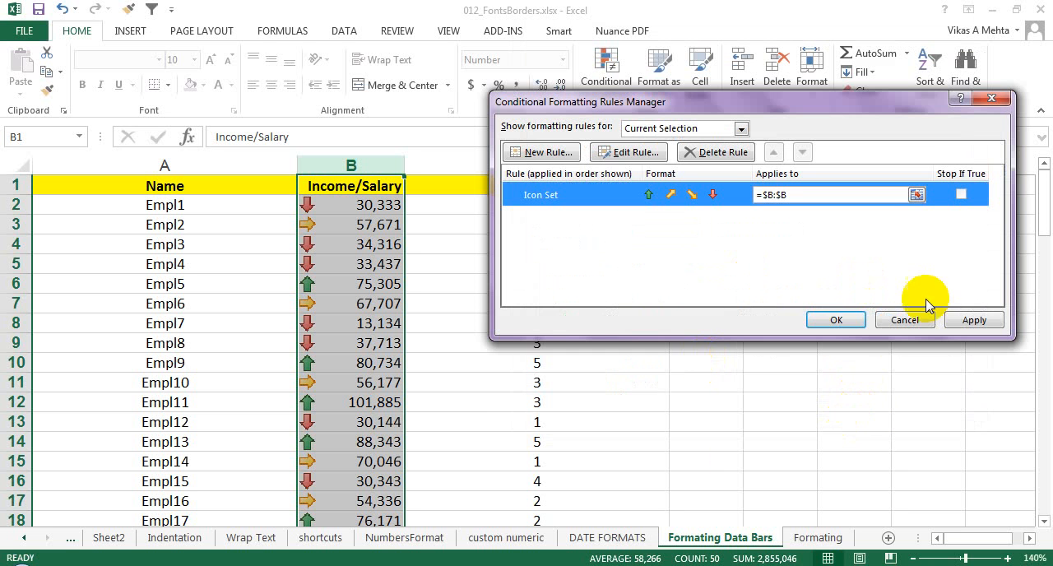
left_click(839, 318)
left_click(357, 244)
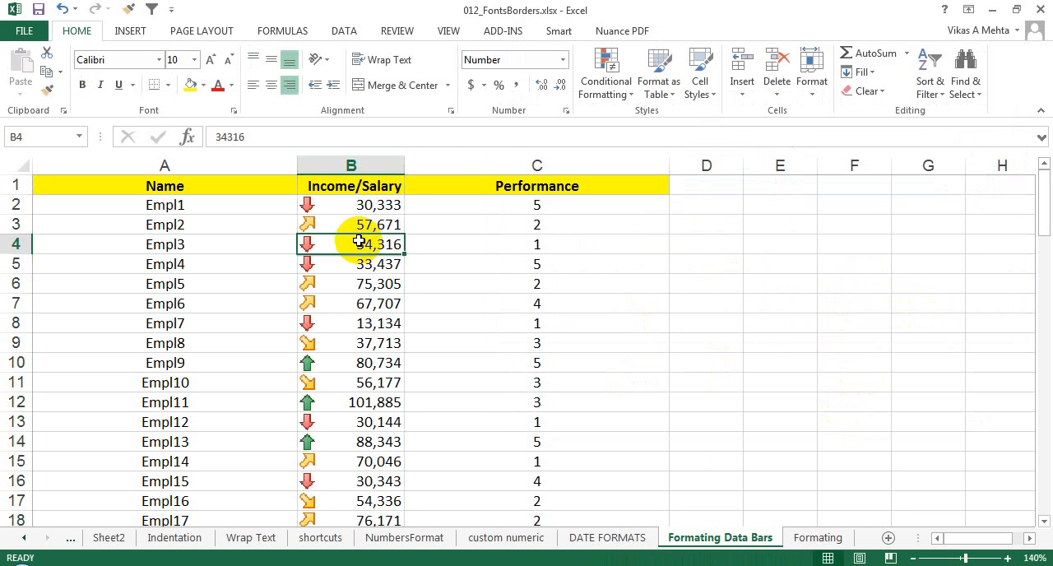
Edit the Income/Salary column's Icon Set rule and change its icon style to the three colored arrows
left_click(345, 165)
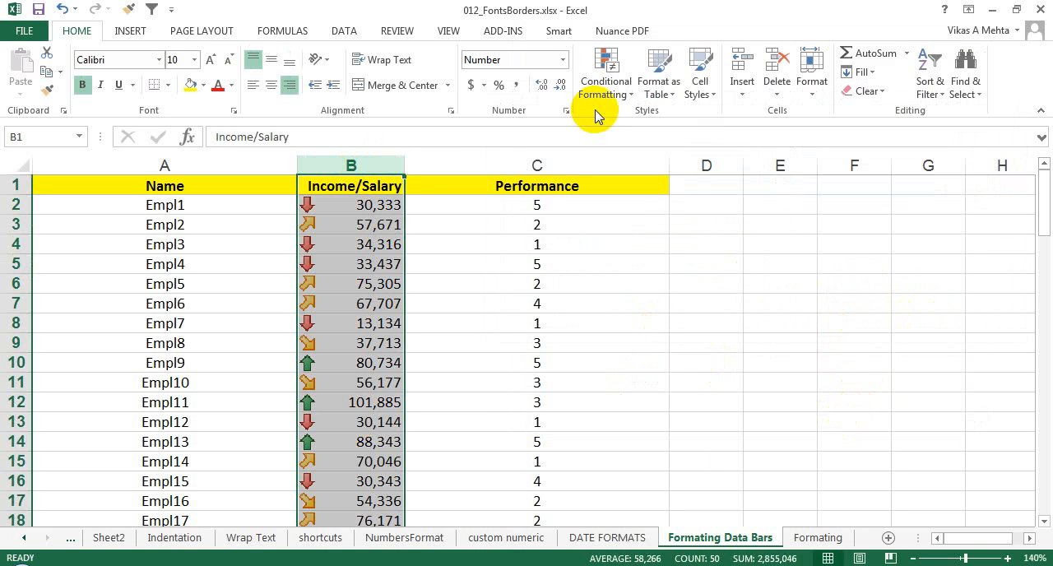
left_click(606, 86)
left_click(673, 335)
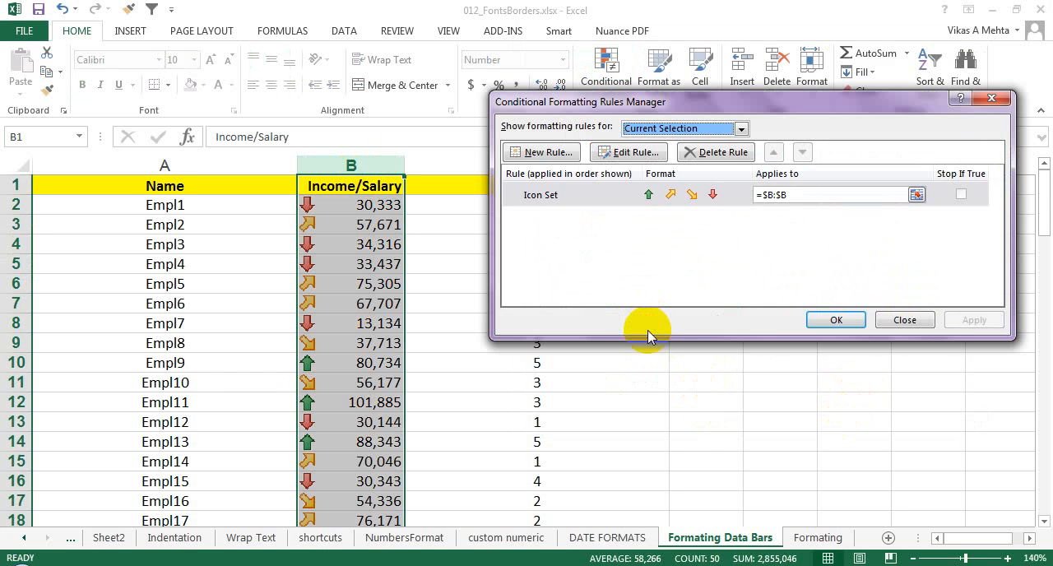
left_click(623, 158)
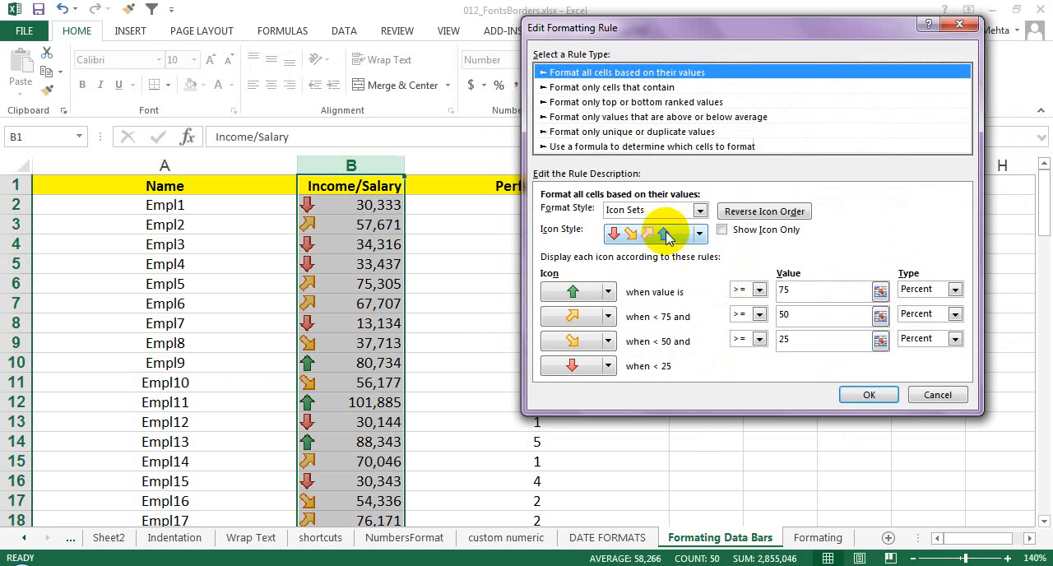
left_click(699, 233)
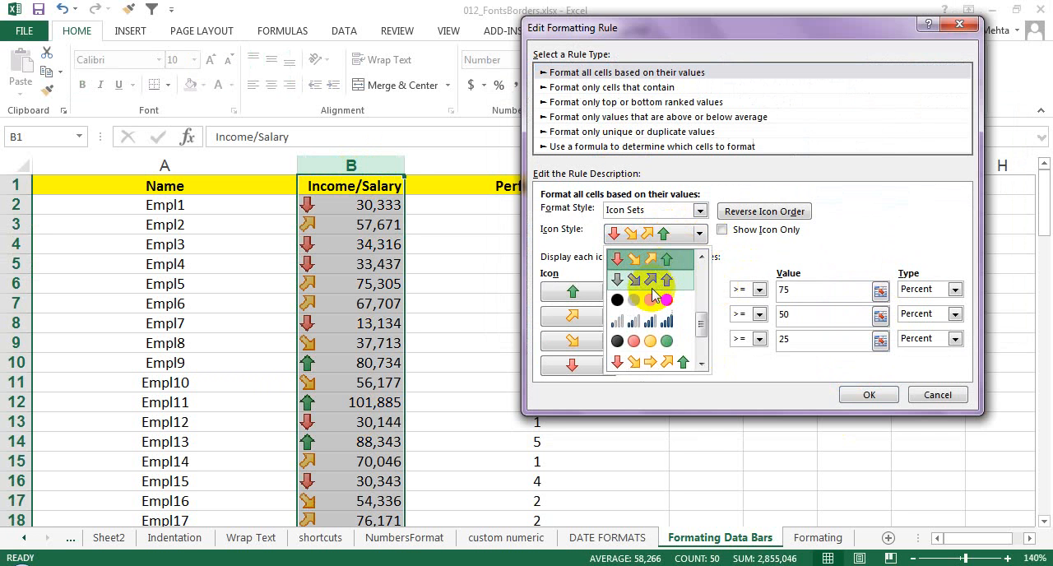
scroll(701, 276, "down", 2)
scroll(701, 276, "up", 3)
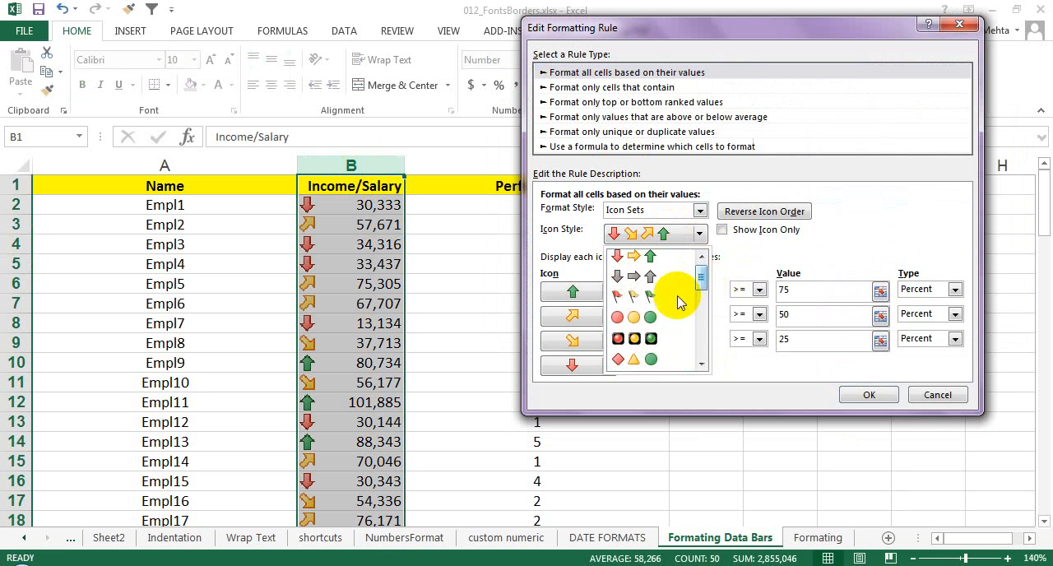
left_click(633, 241)
Set the rule's thresholds to 90 percent for the green arrow and 5 percent for the yellow arrow, and apply it
double_click(809, 290)
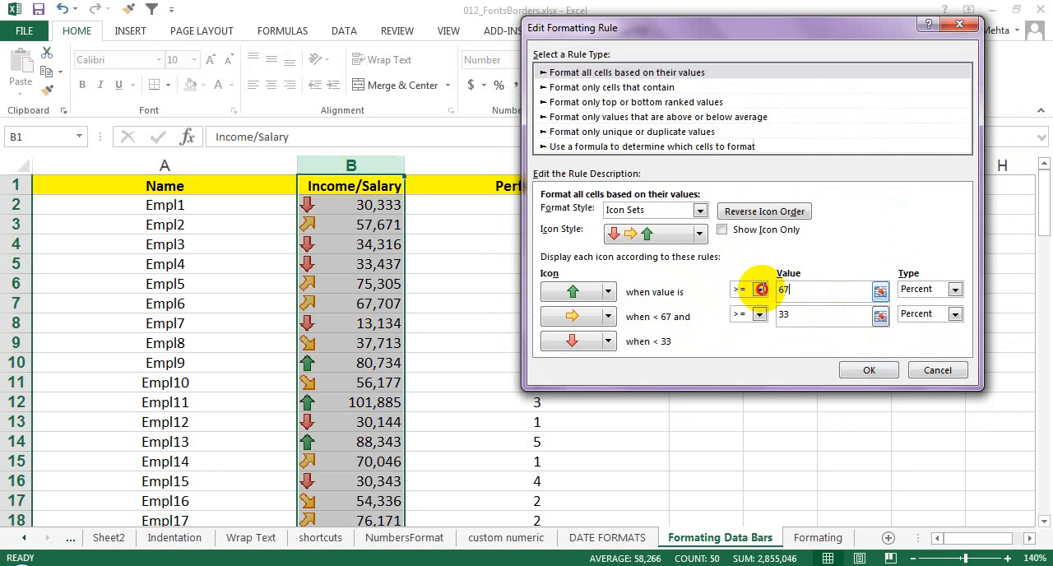
type("9")
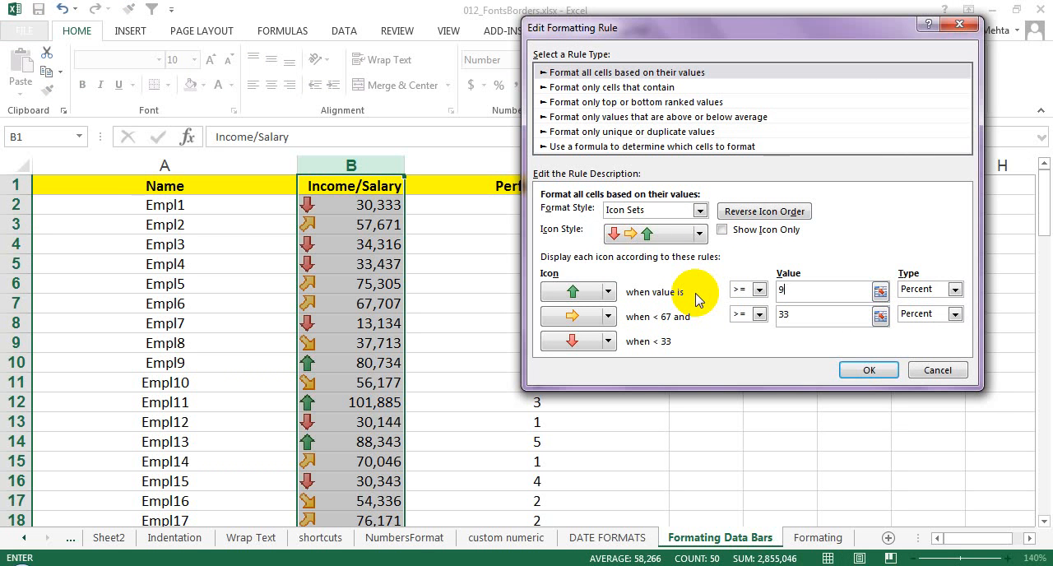
type("0")
key("Tab")
double_click(786, 315)
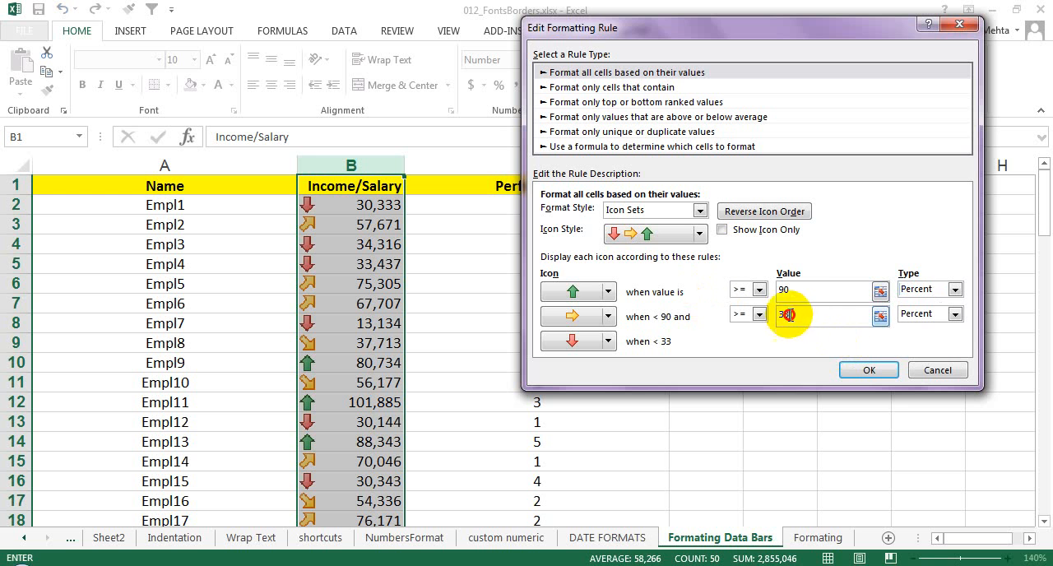
type("5")
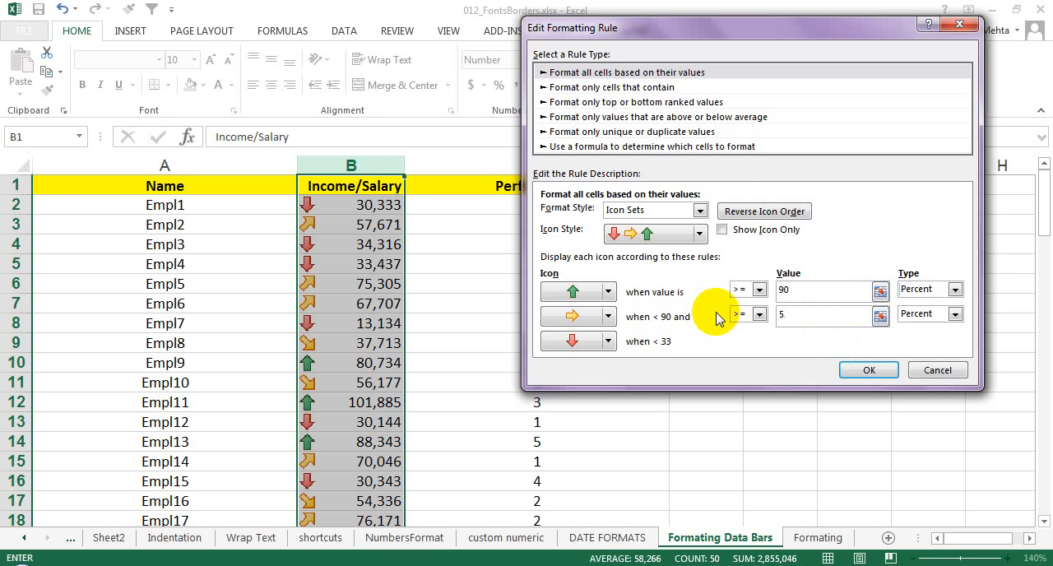
left_click(873, 370)
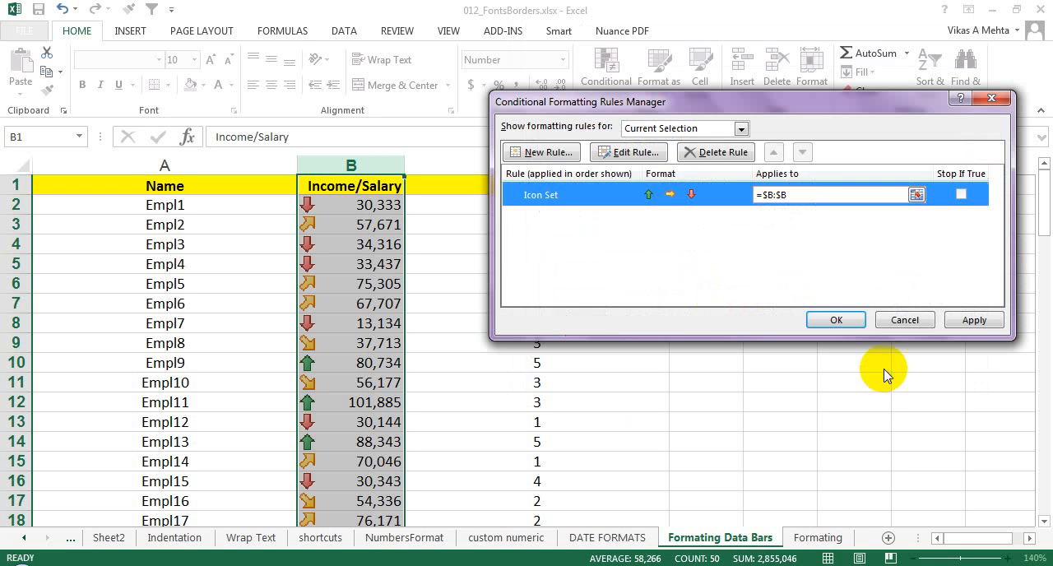
left_click(835, 329)
left_click(337, 341)
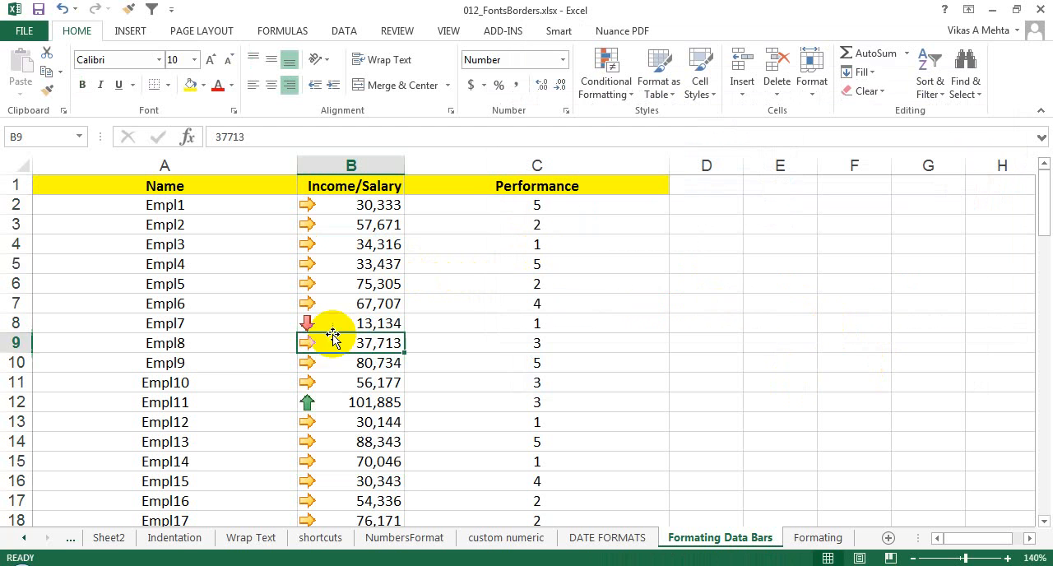
left_click(353, 403)
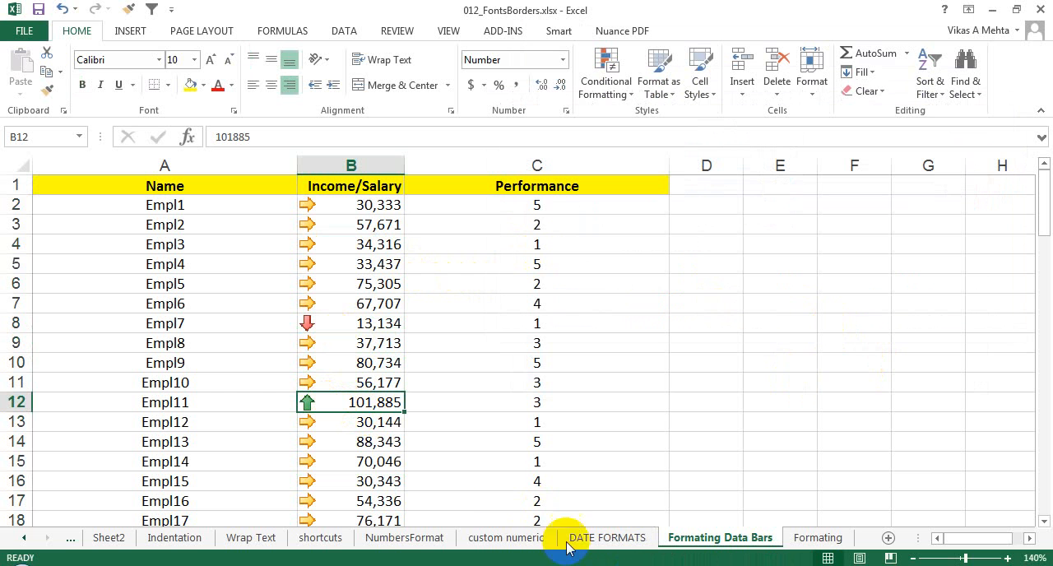
Reopen the Icon Set rule from the Conditional Formatting Rules Manager and change its icon style to the four colored arrows
left_click(606, 87)
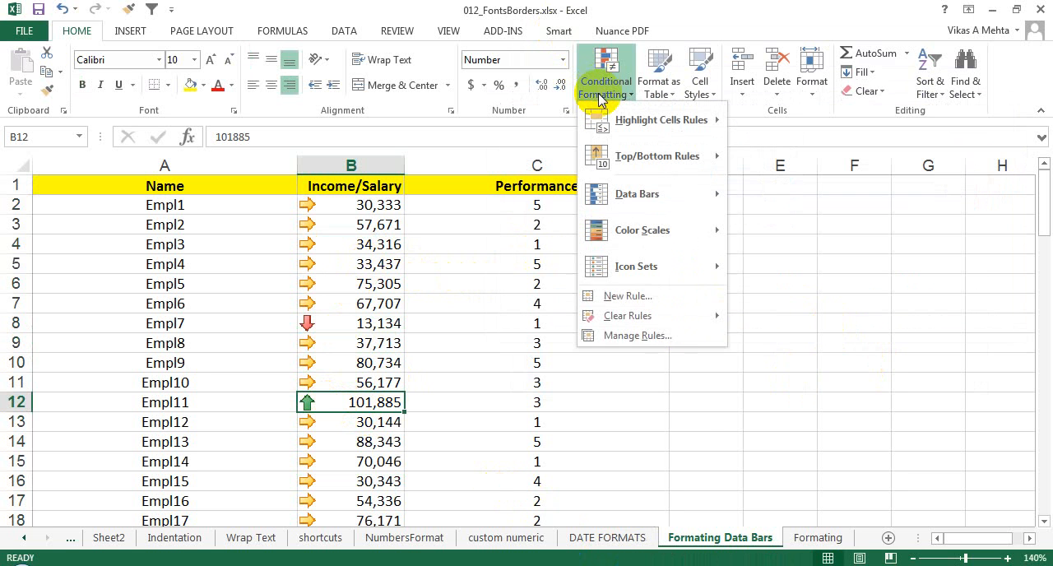
left_click(655, 337)
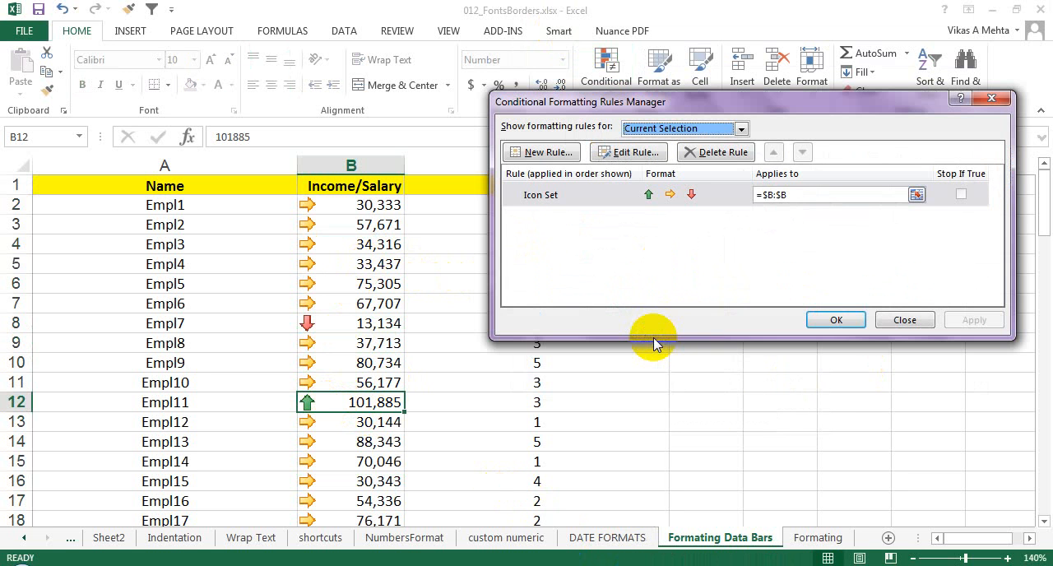
left_click(541, 152)
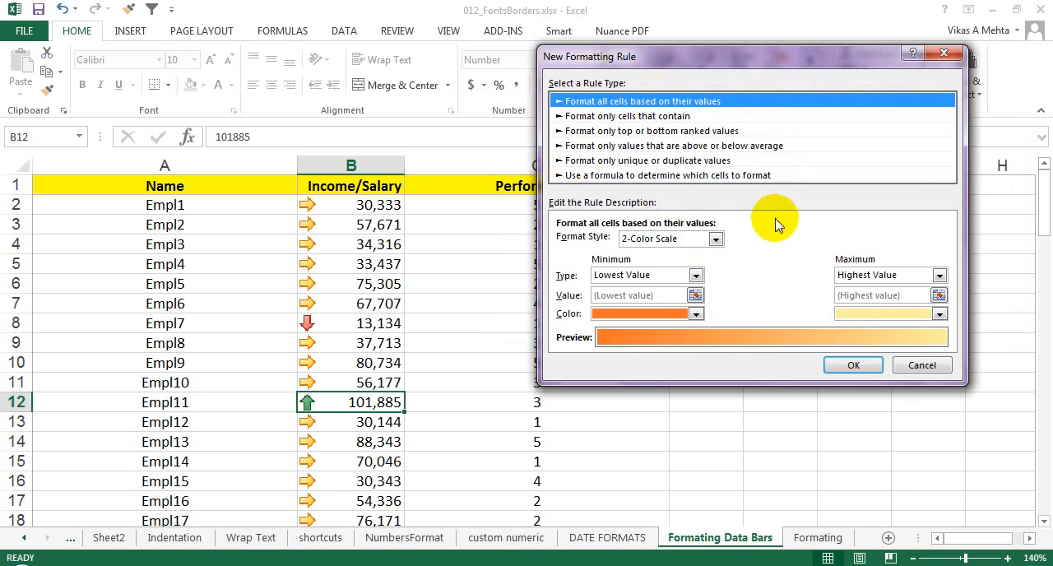
left_click(922, 365)
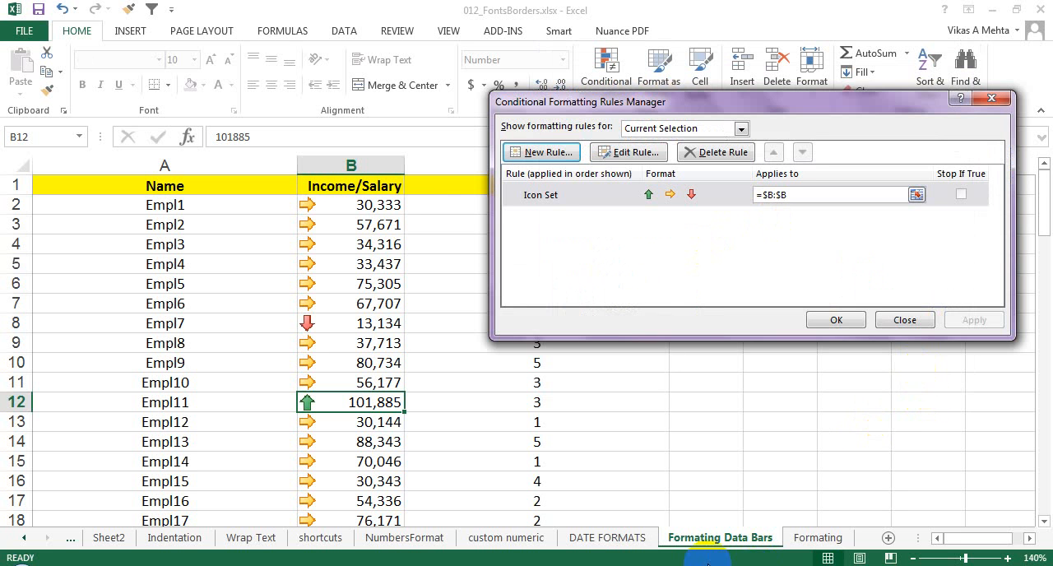
left_click(676, 198)
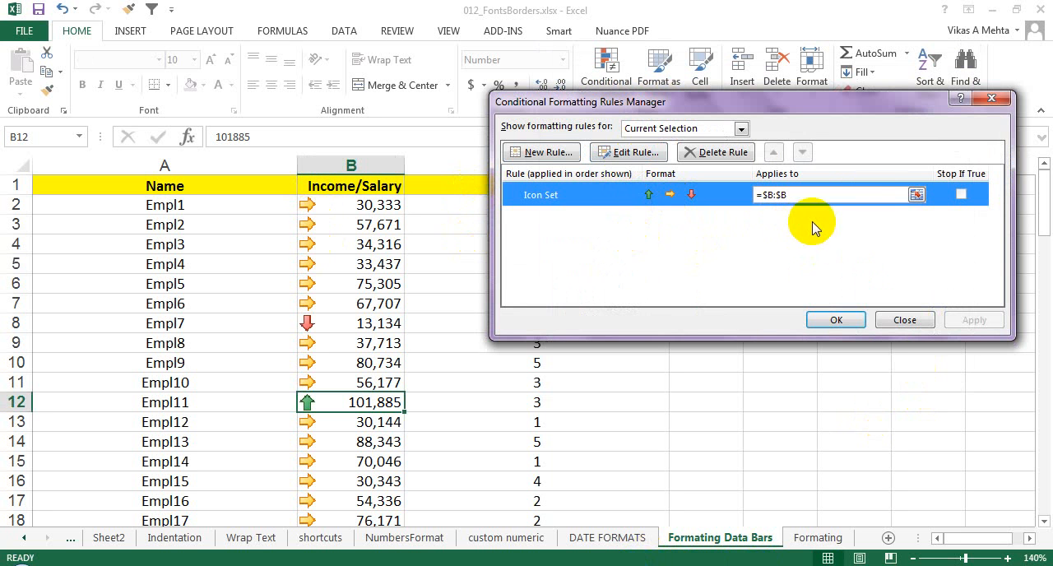
left_click(638, 152)
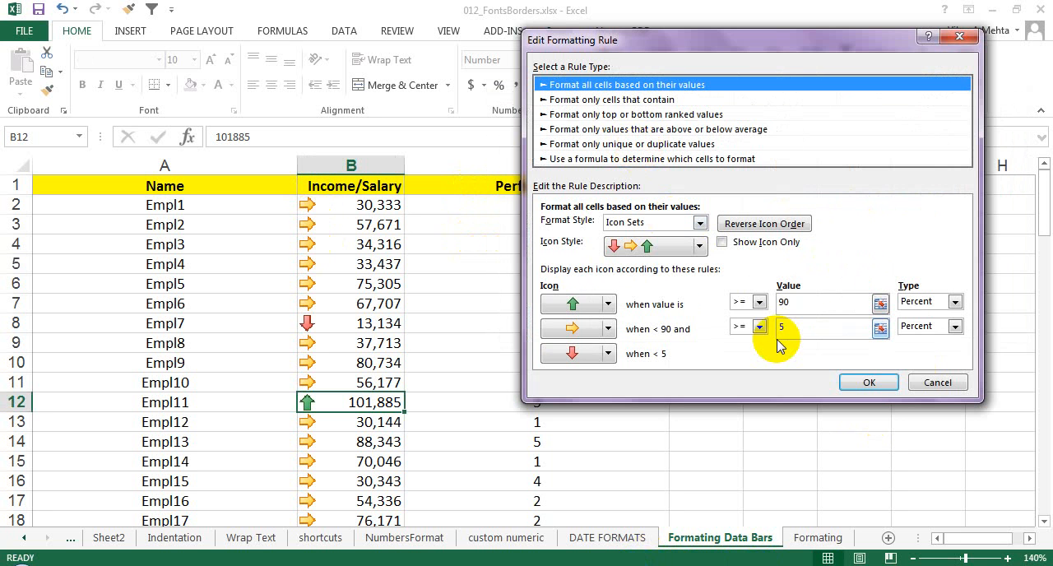
double_click(781, 302)
left_click(697, 246)
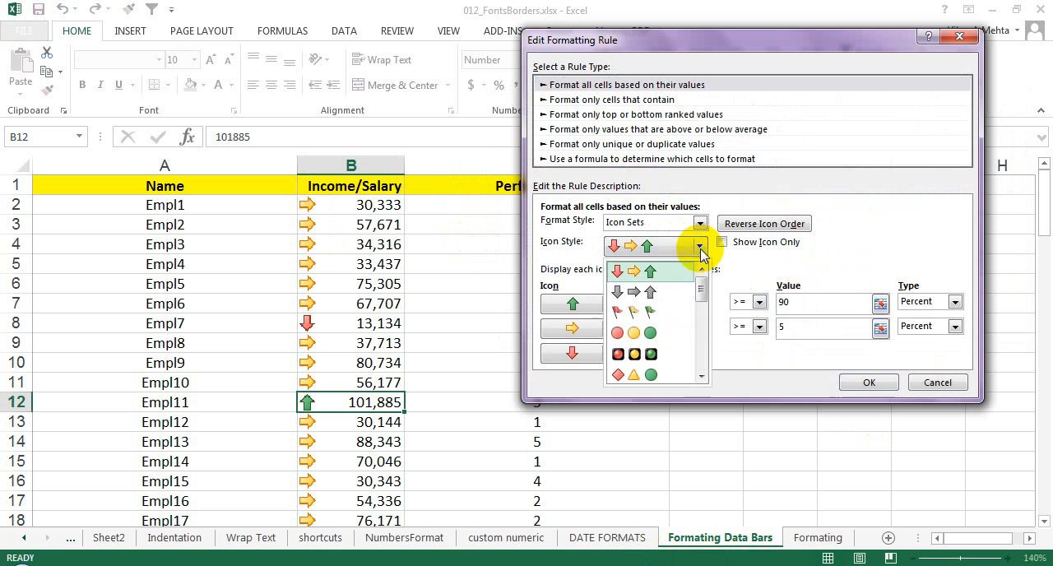
scroll(703, 321, "down", 3)
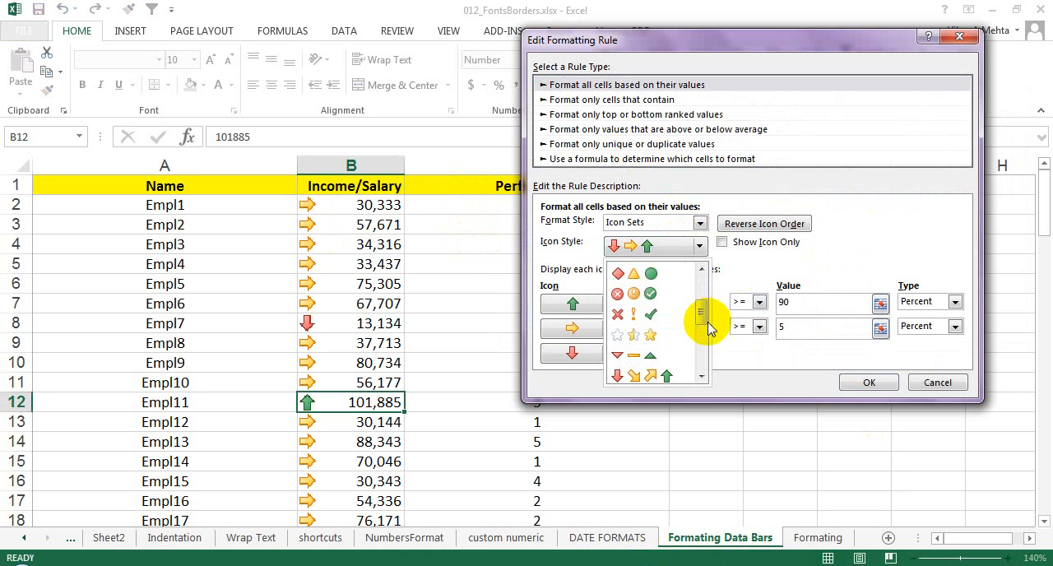
left_click(662, 376)
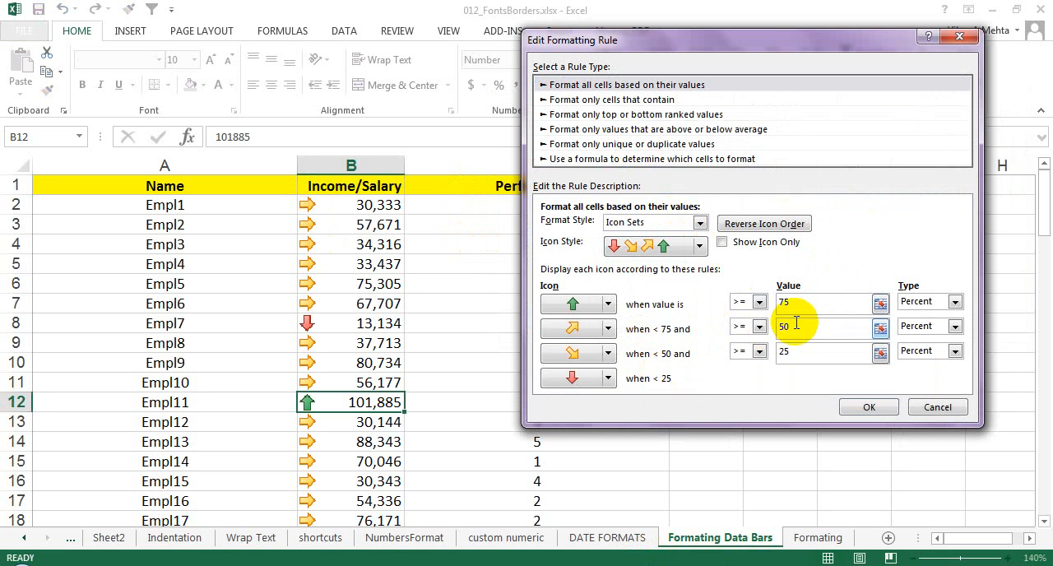
Set the rule to show icons only and apply it to the Income/Salary column
left_click(723, 243)
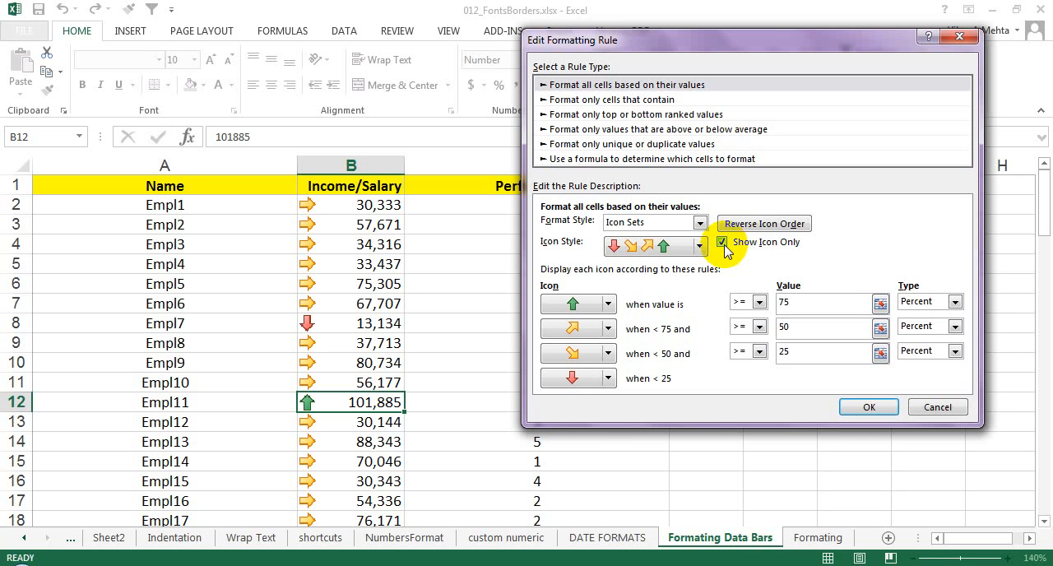
left_click(867, 407)
left_click(856, 320)
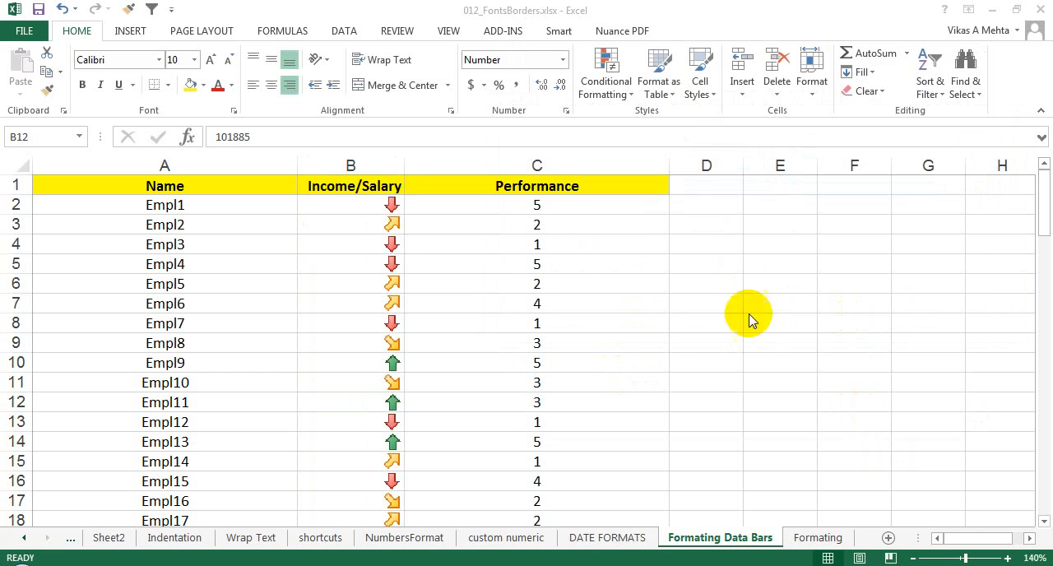
left_click(365, 206)
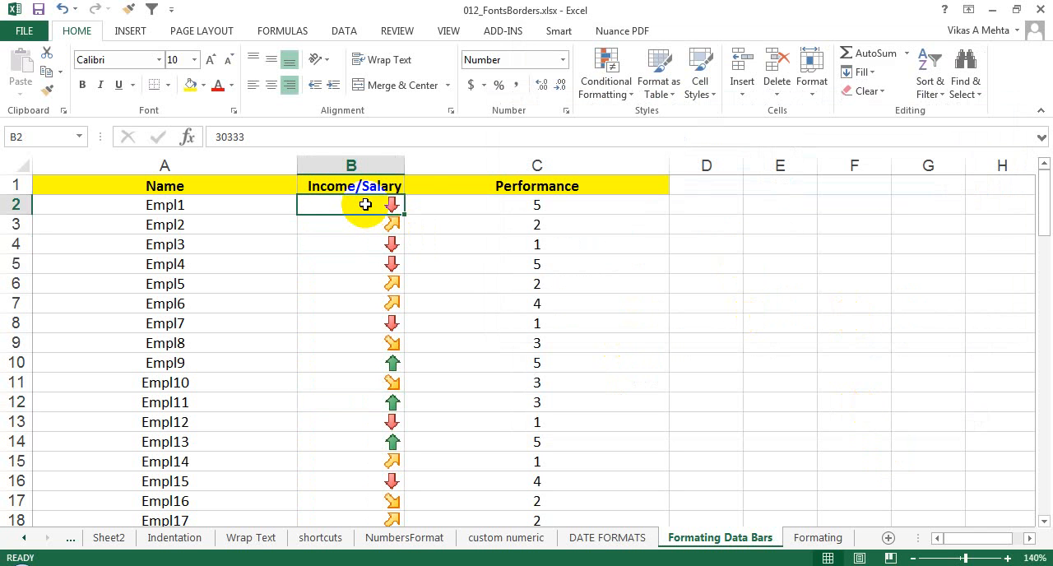
Widen the Income/Salary column slightly
left_click_drag(407, 165, 431, 170)
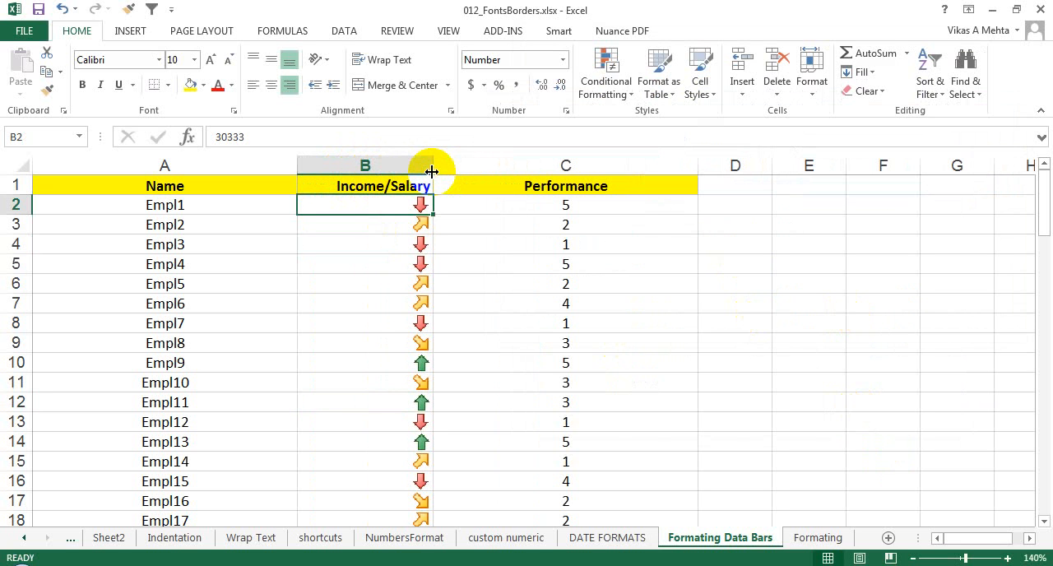
left_click(379, 231)
left_click(369, 325)
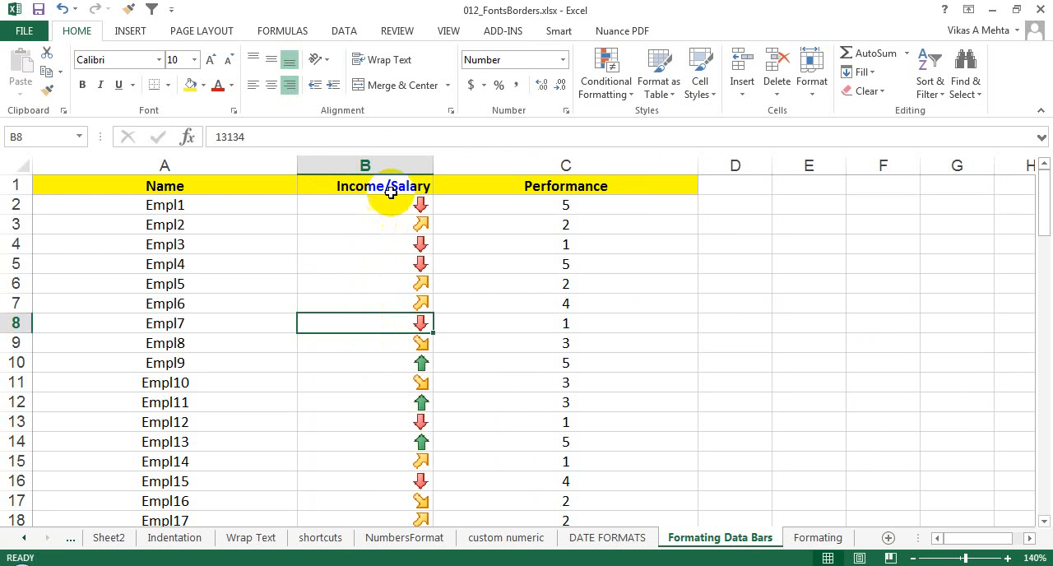
Add a three-color scale to the Income/Salary column, running from green for low salaries through yellow to red for high ones
left_click(397, 158)
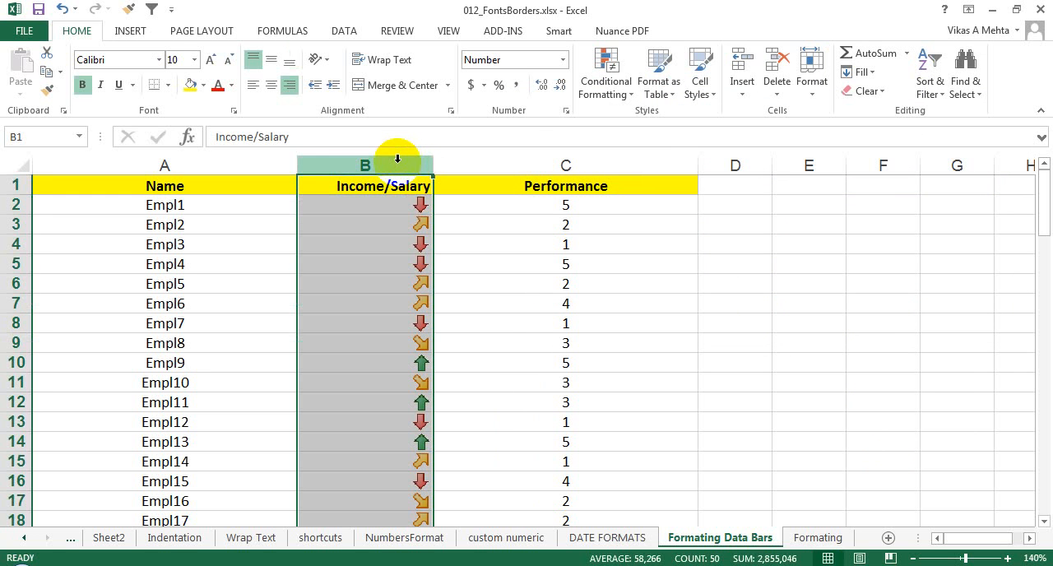
left_click(608, 74)
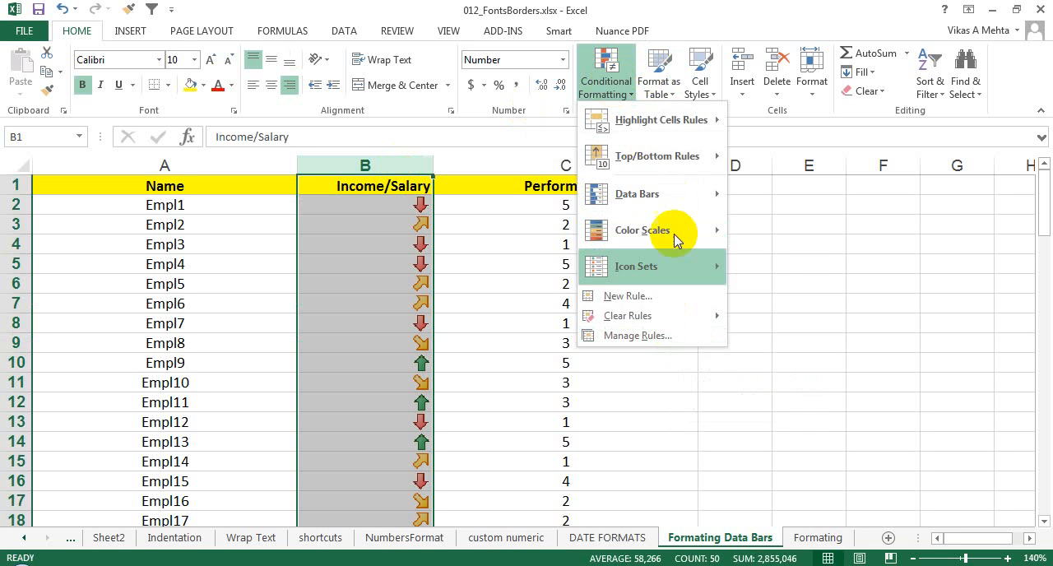
mouse_move(674, 234)
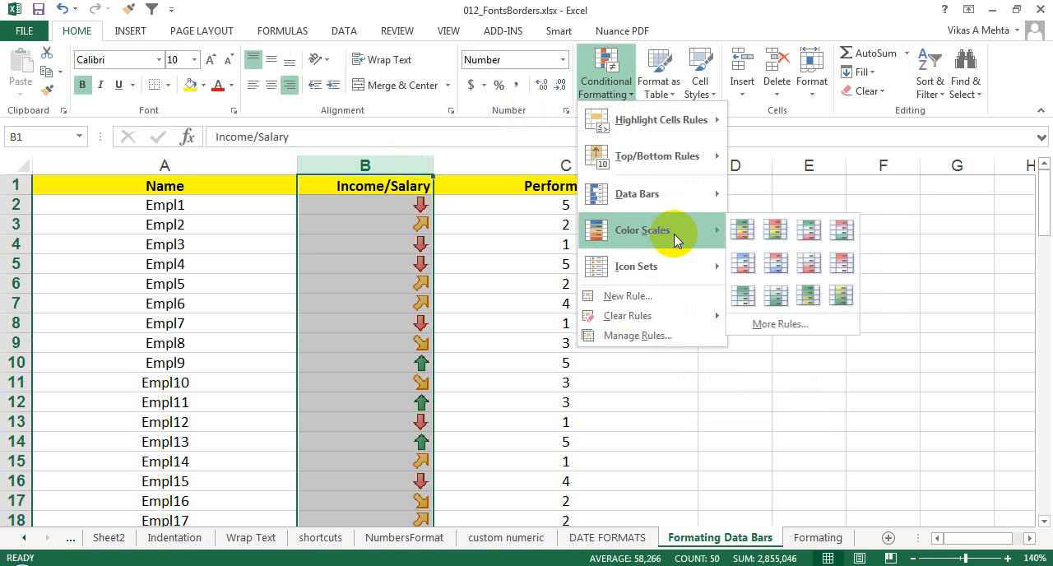
left_click(743, 232)
left_click(397, 244)
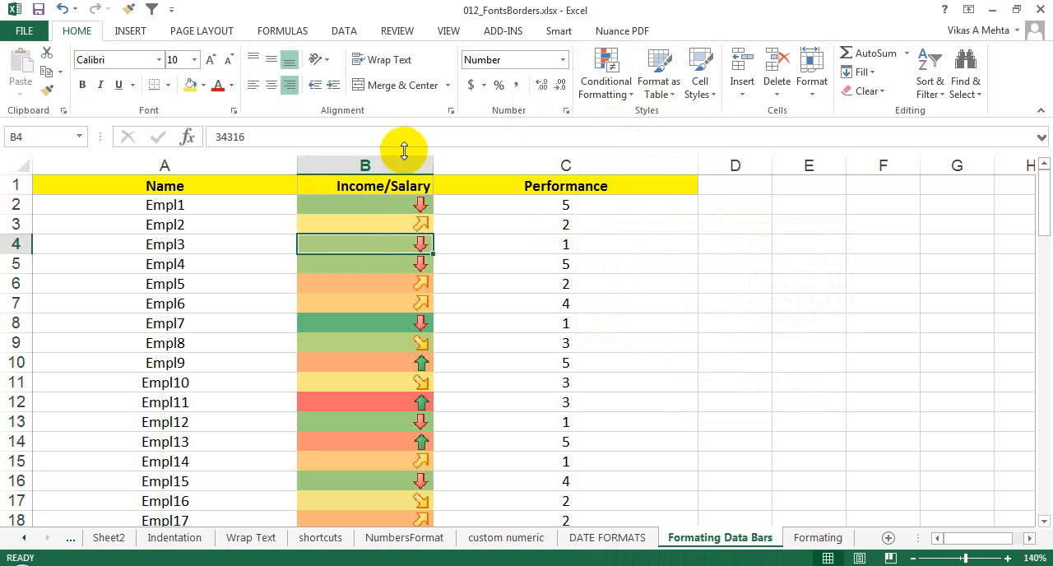
Review the rules on the Income/Salary column and their Stop If True options in the Conditional Formatting Rules Manager
left_click(392, 161)
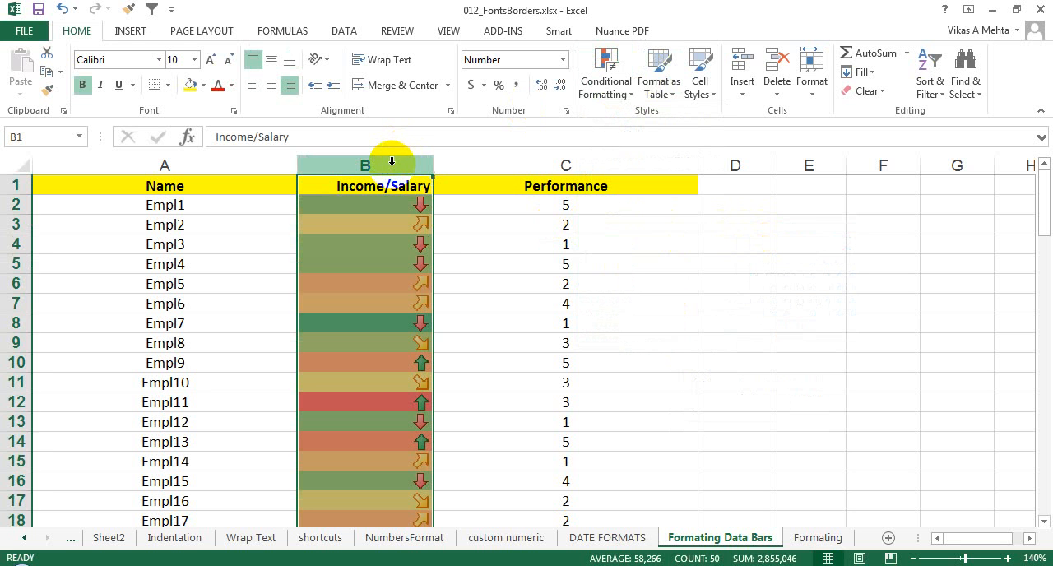
left_click(606, 74)
left_click(665, 337)
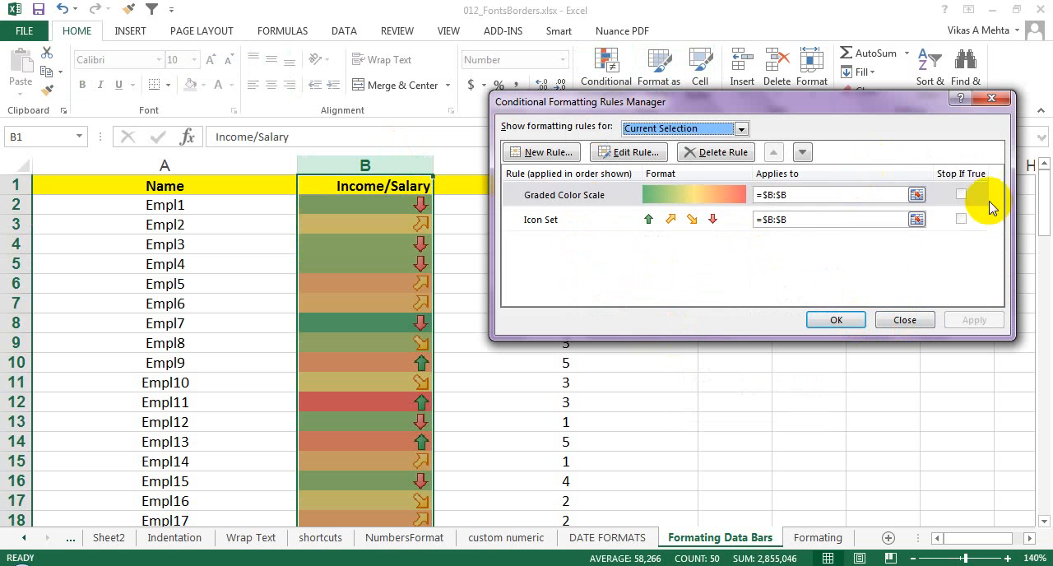
left_click(962, 196)
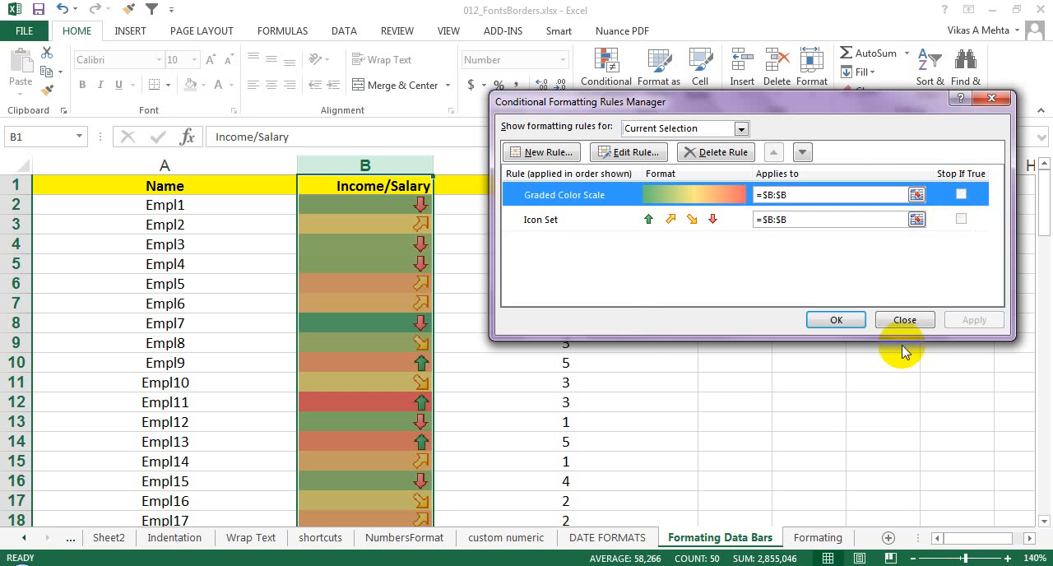
left_click(904, 320)
Clear all conditional formatting rules from the Income/Salary column
left_click(605, 95)
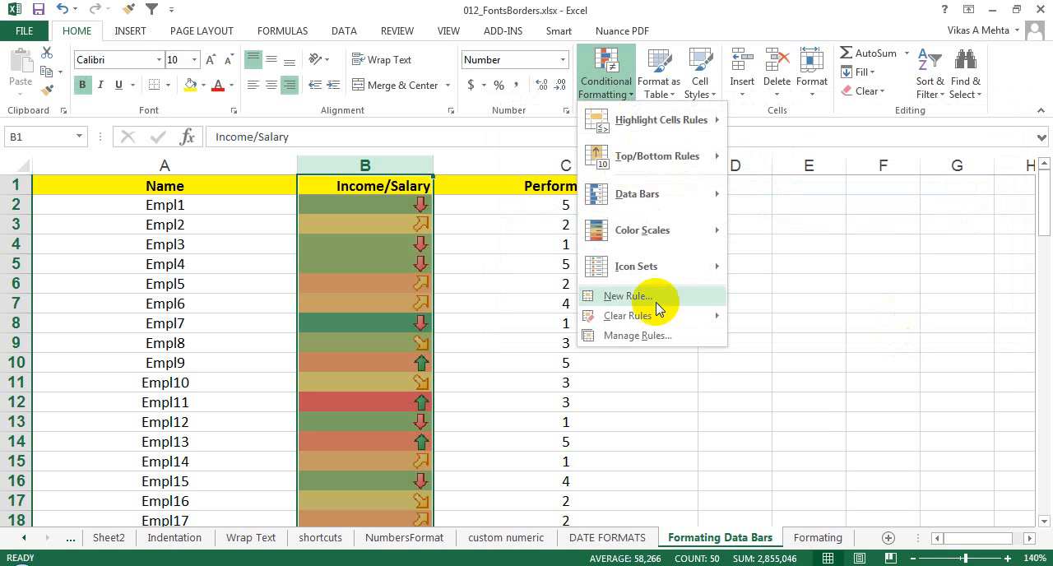
mouse_move(653, 317)
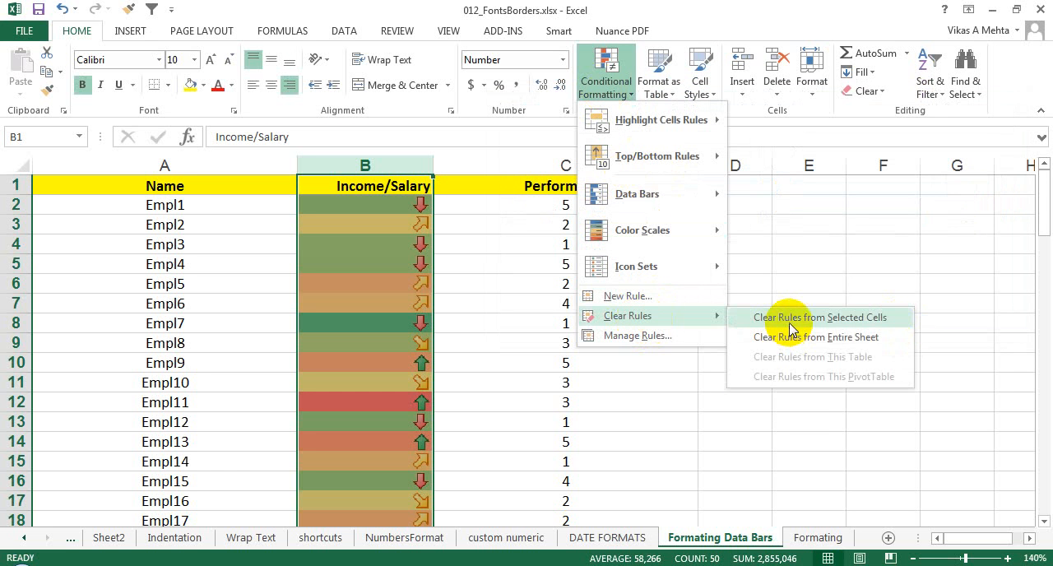
left_click(789, 321)
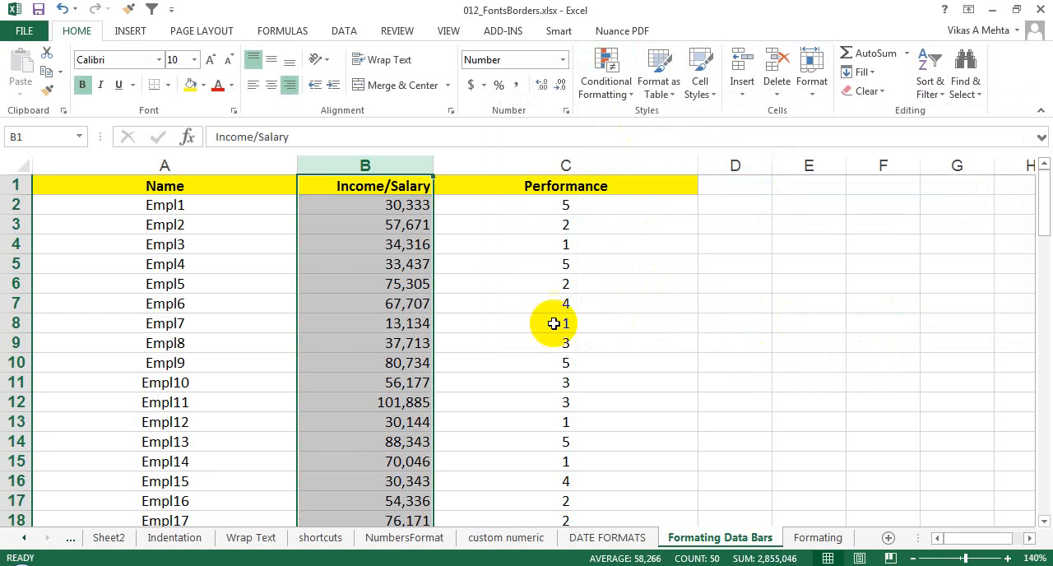
left_click(415, 301)
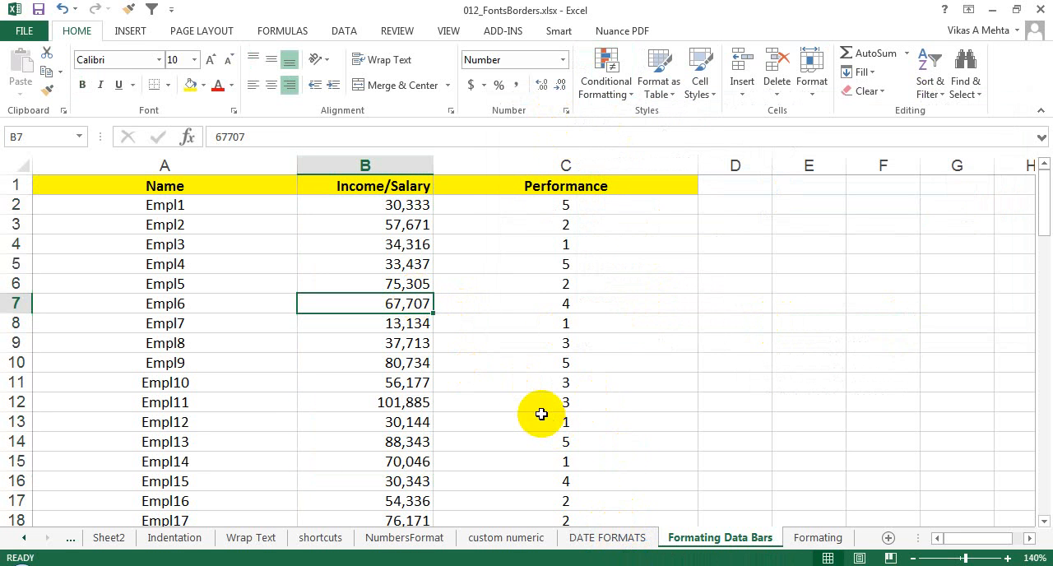
Switch to Windows Photo Viewer to show the image youtube subscription.jpg
mouse_move(827, 564)
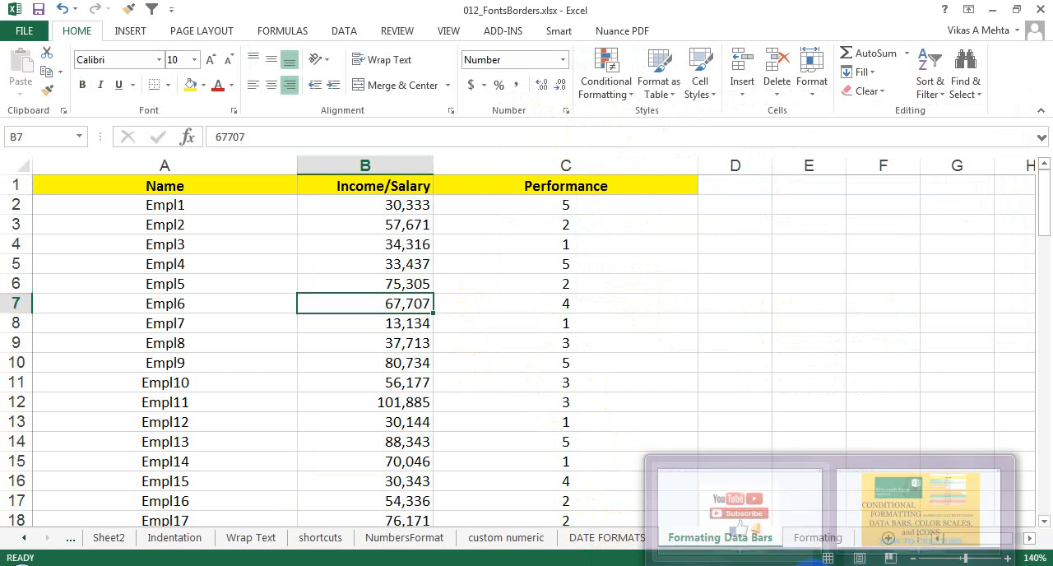
left_click(728, 502)
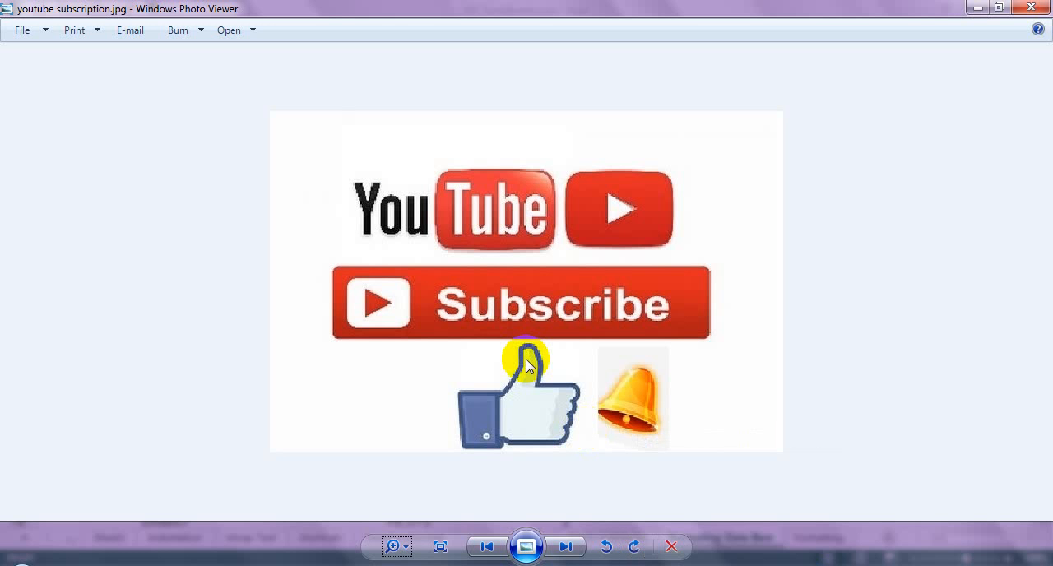